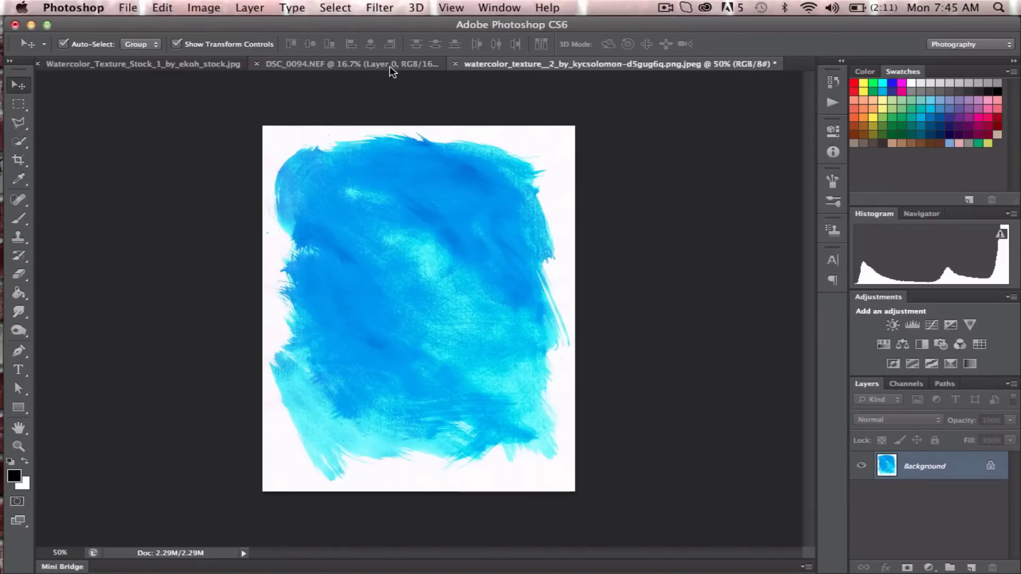
Check the boats photo and brush-stroke texture, ending on the blue-yellow watercolor stock texture
click(390, 65)
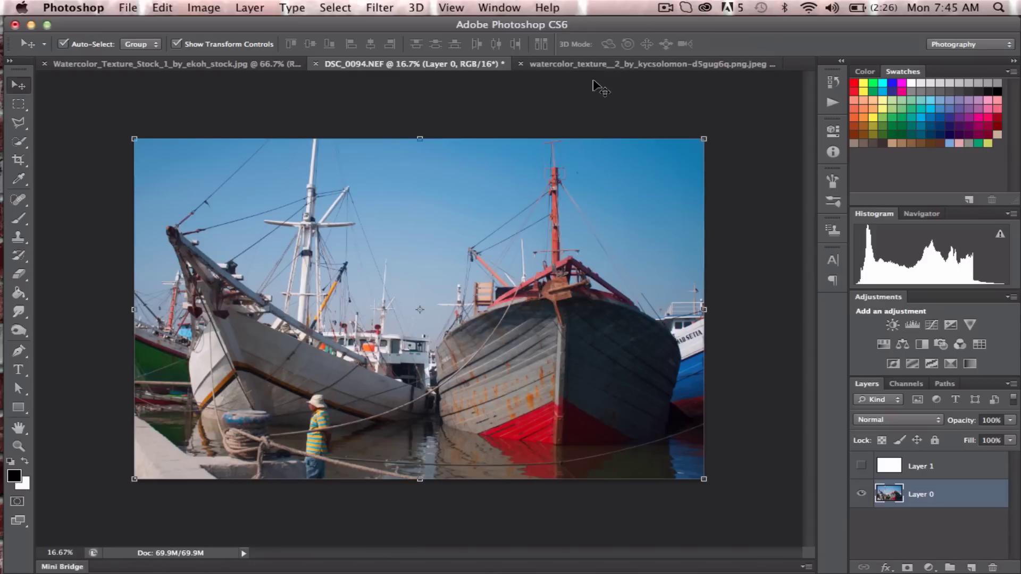
click(578, 63)
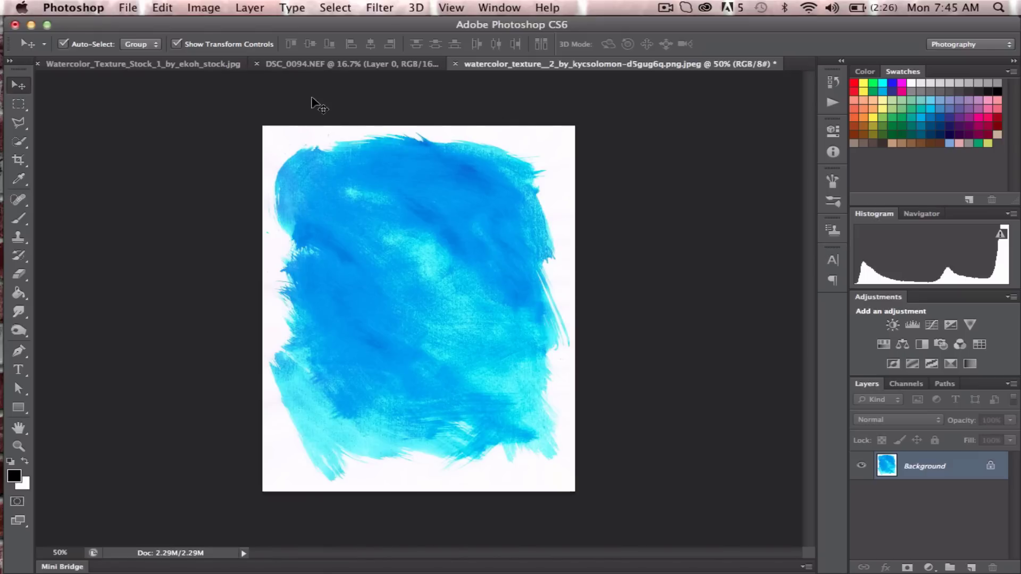
click(200, 65)
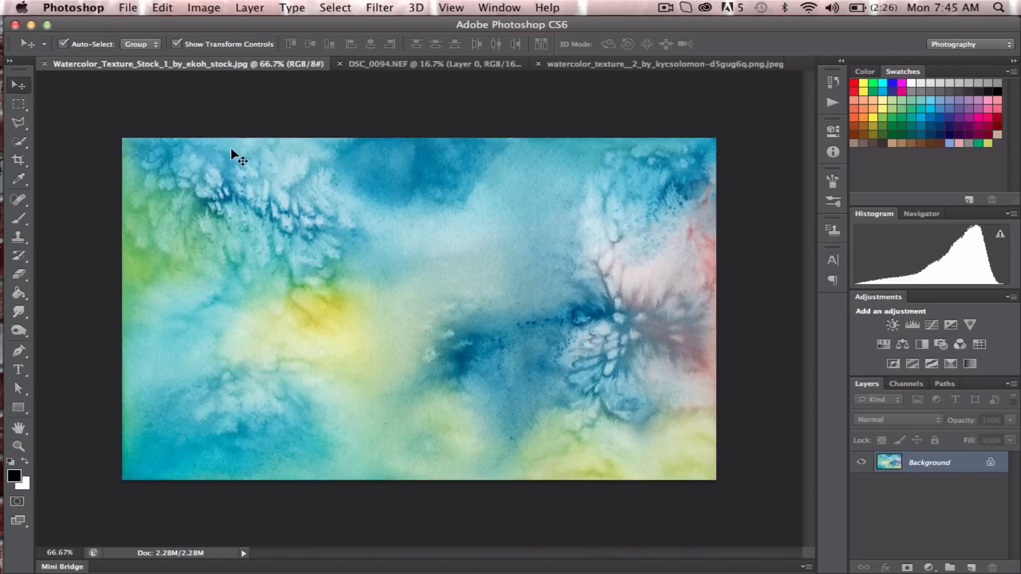
In Safari, browse the Google Images 'watercolor texture' results to find the kycsolomon brush-stroke texture
key(super+Tab)
key(super+Tab)
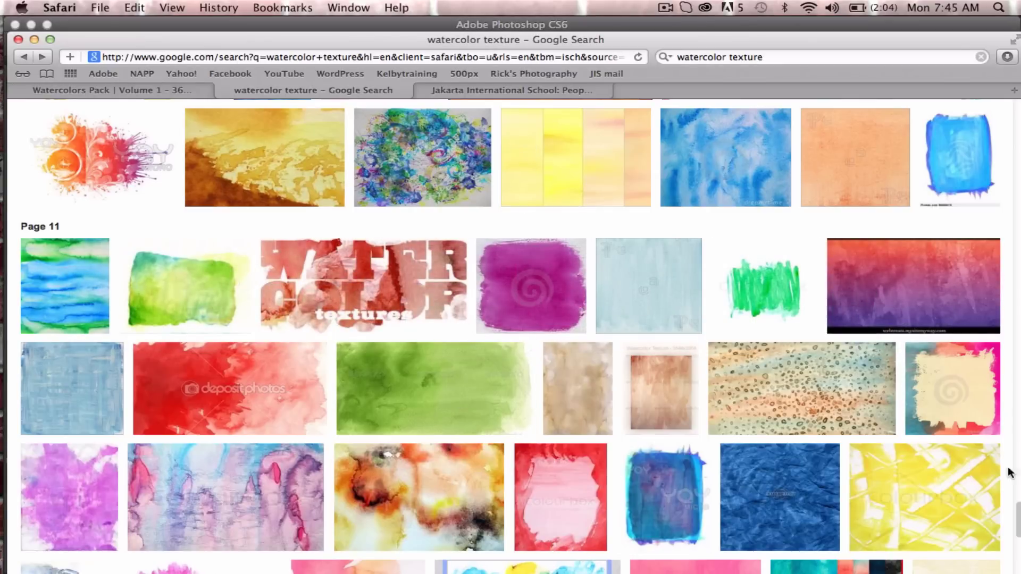
drag(1017, 523, 1017, 295)
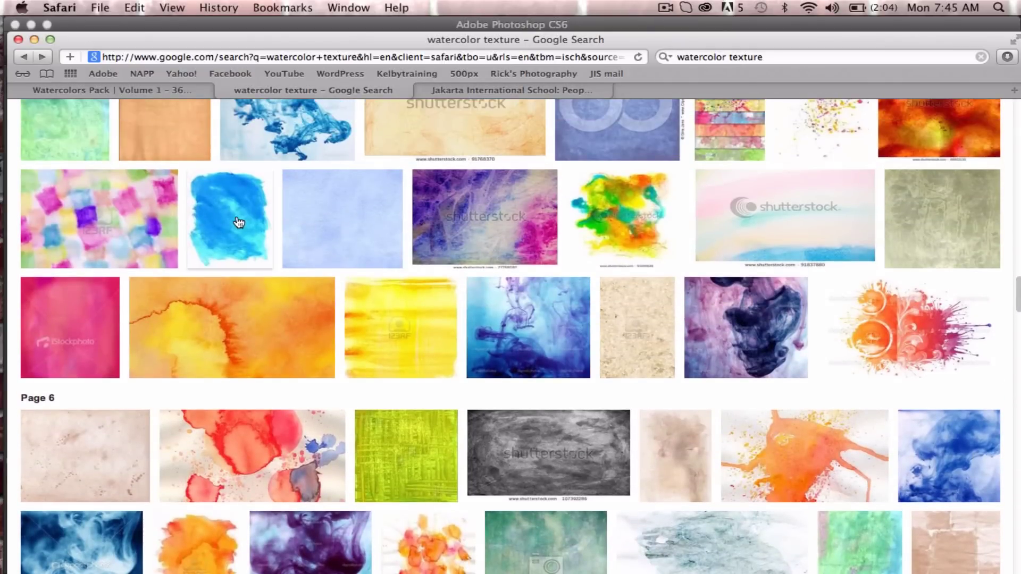
mouse_move(231, 216)
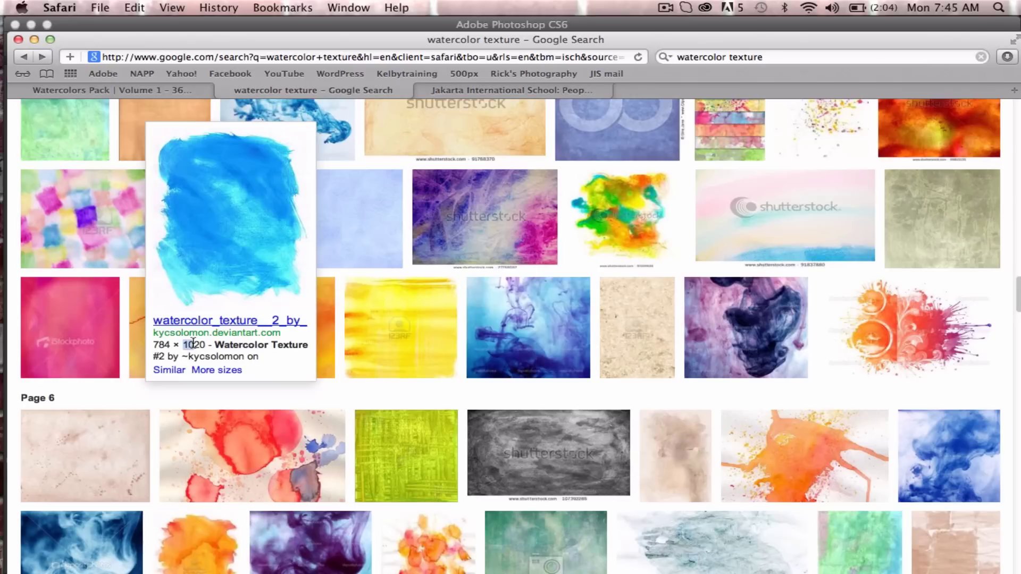
click(205, 345)
scroll(301, 116, up, 2)
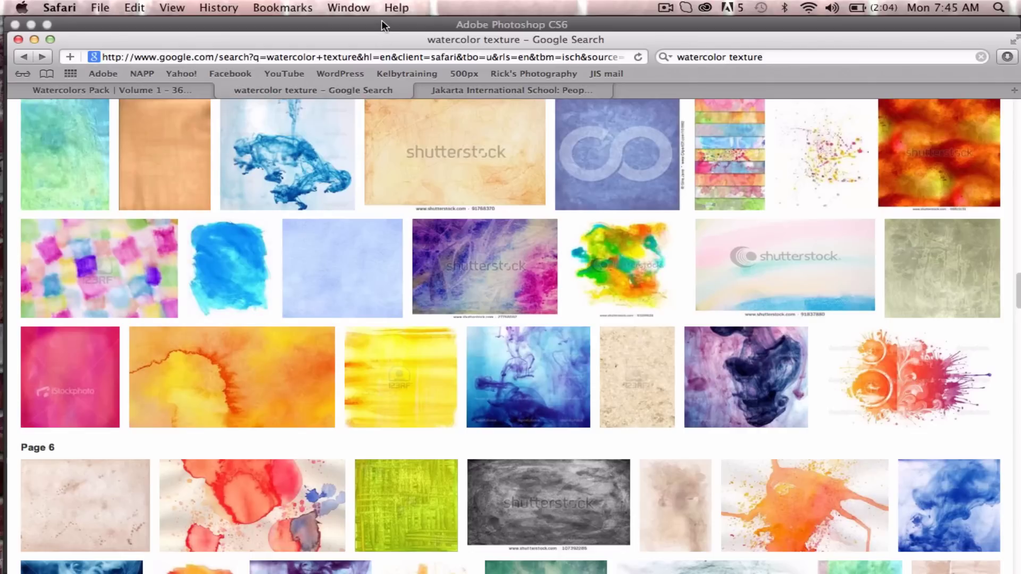
Rotate watercolor_texture_2 90° to landscape and unlock its Background into Layer 0
click(377, 25)
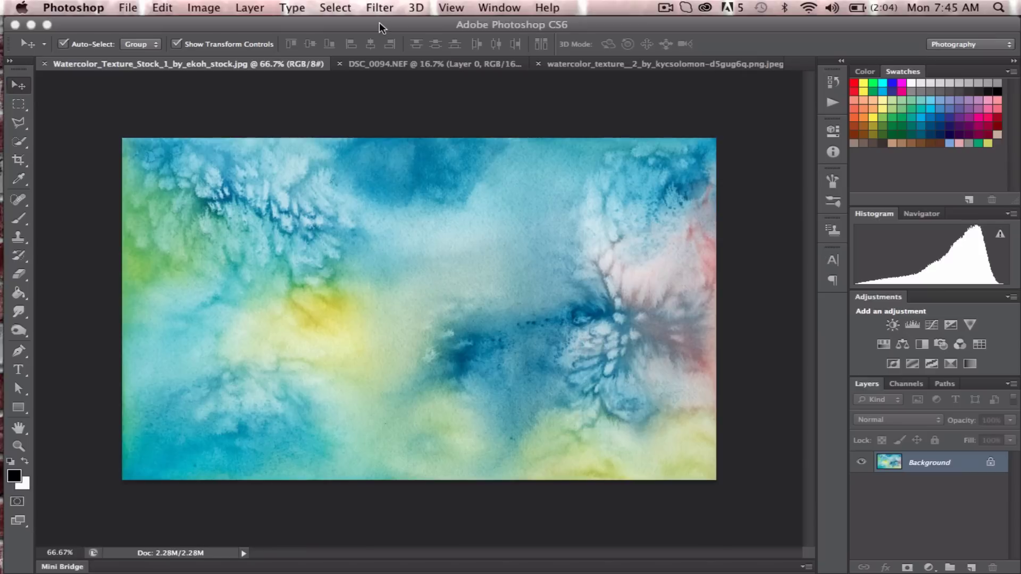
click(599, 64)
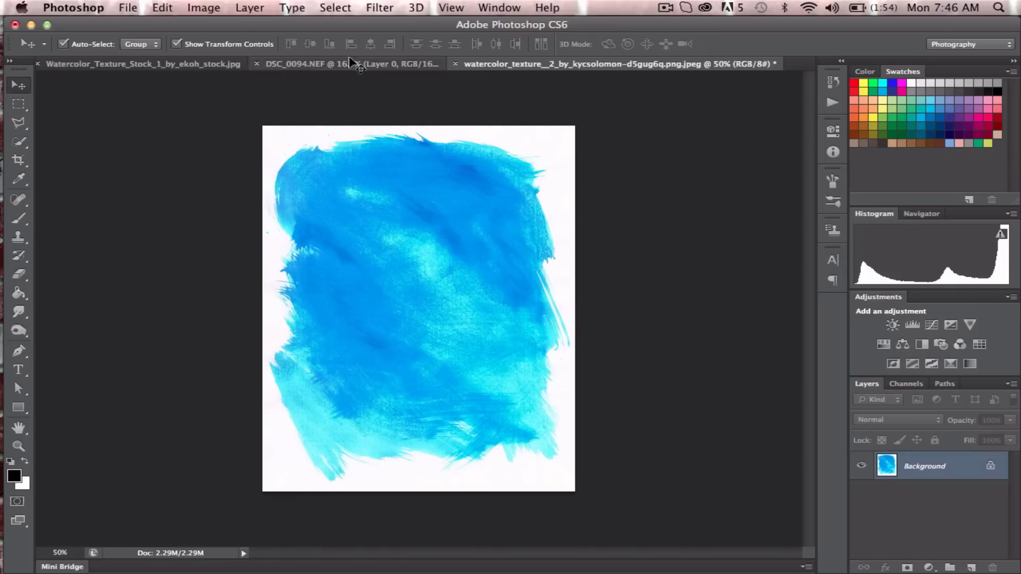
click(204, 8)
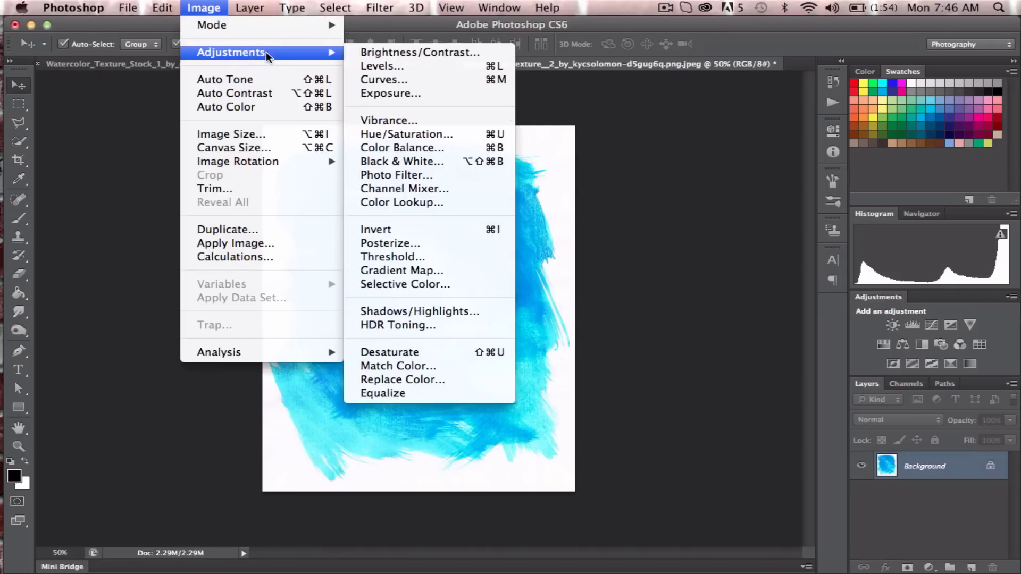
mouse_move(238, 161)
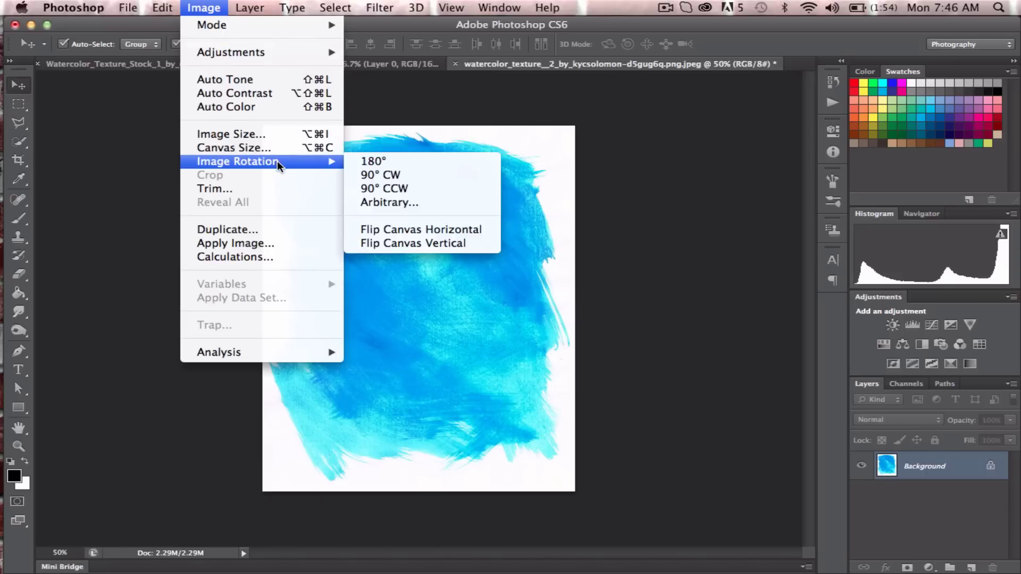
click(404, 181)
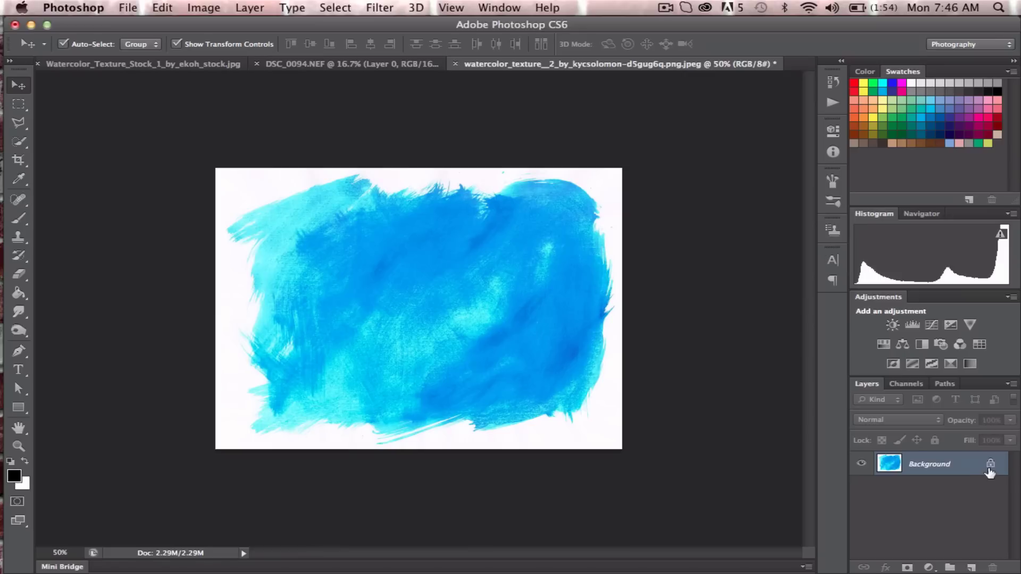
click(991, 466)
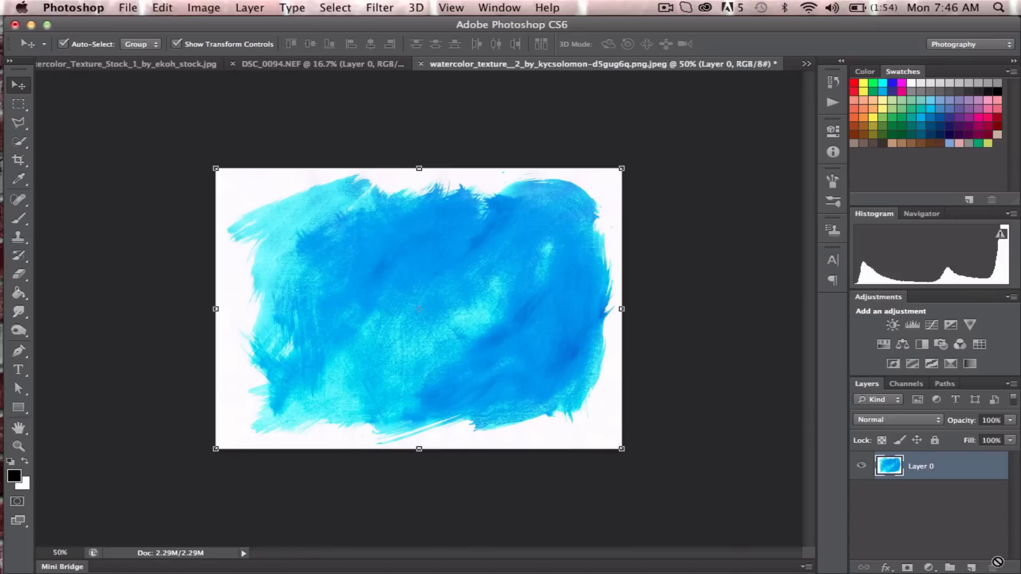
Copy the boats photo into the brush-stroke texture document and roughly scale it down over the canvas
click(364, 64)
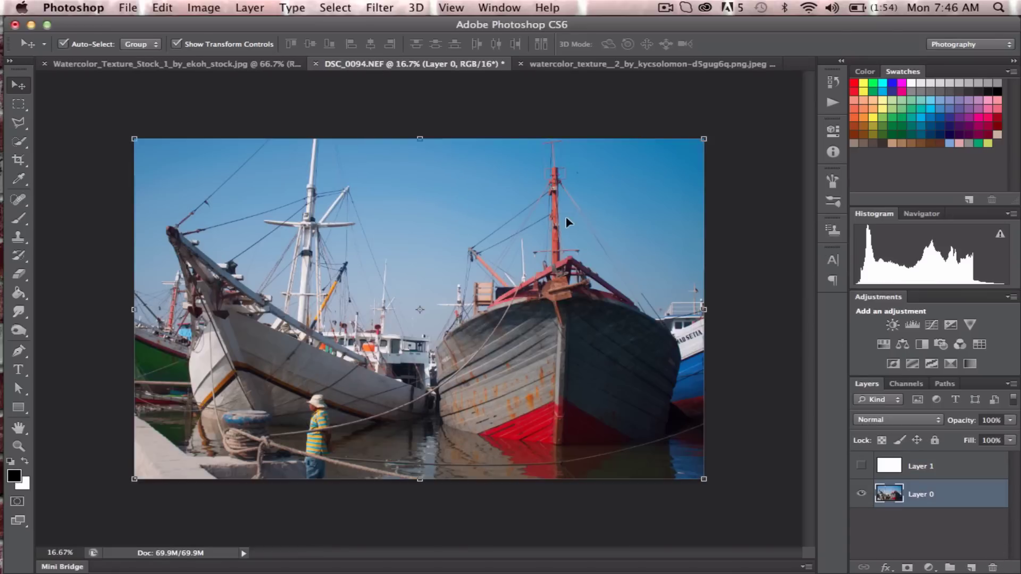
mouse_move(567, 222)
mouse_down()
mouse_move(626, 65)
mouse_move(580, 251)
mouse_up()
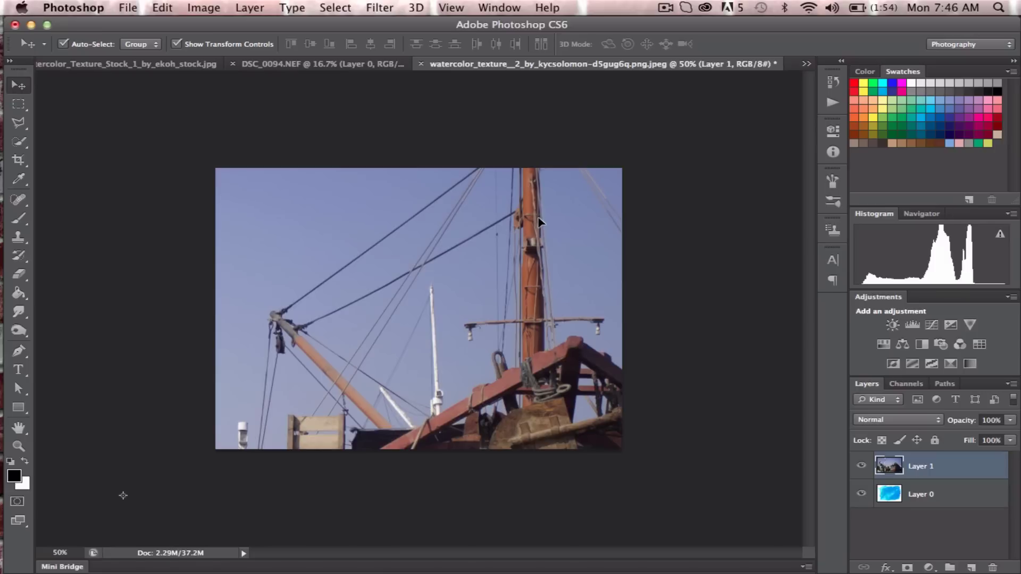
key(ctrl+t)
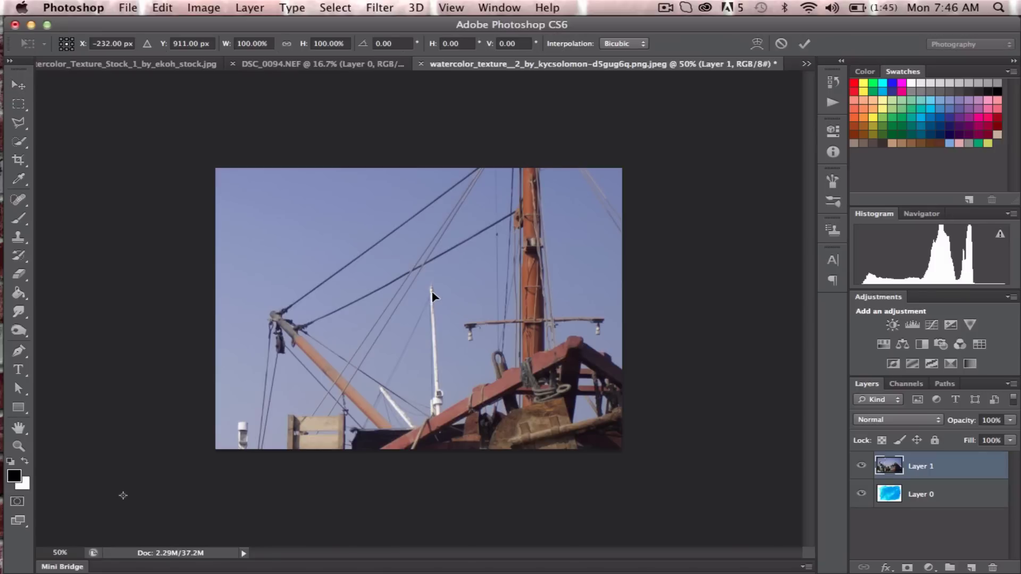
drag(431, 293, 439, 294)
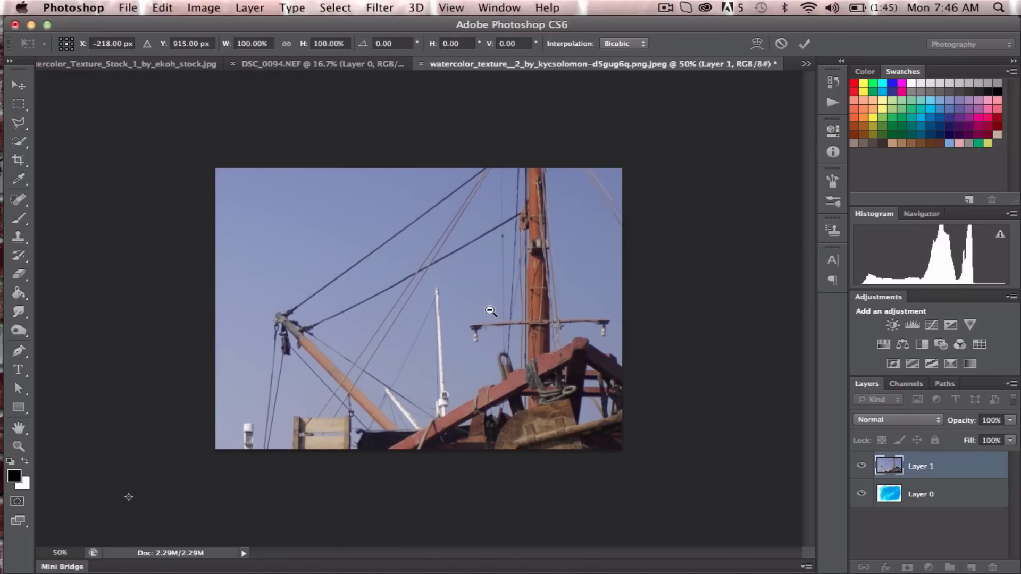
key(super+minus)
key(super+minus)
key(super+minus)
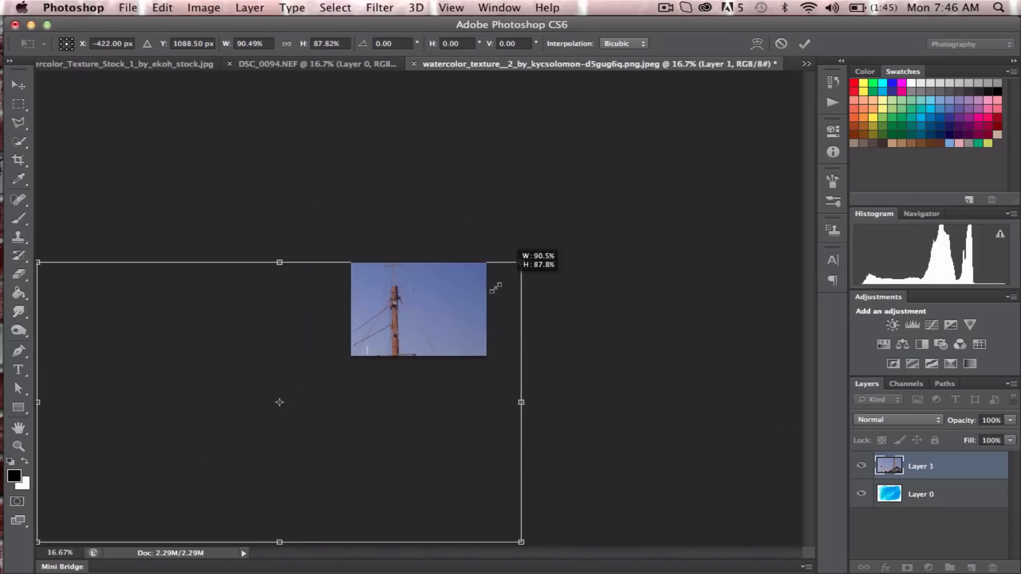
drag(495, 288, 489, 296)
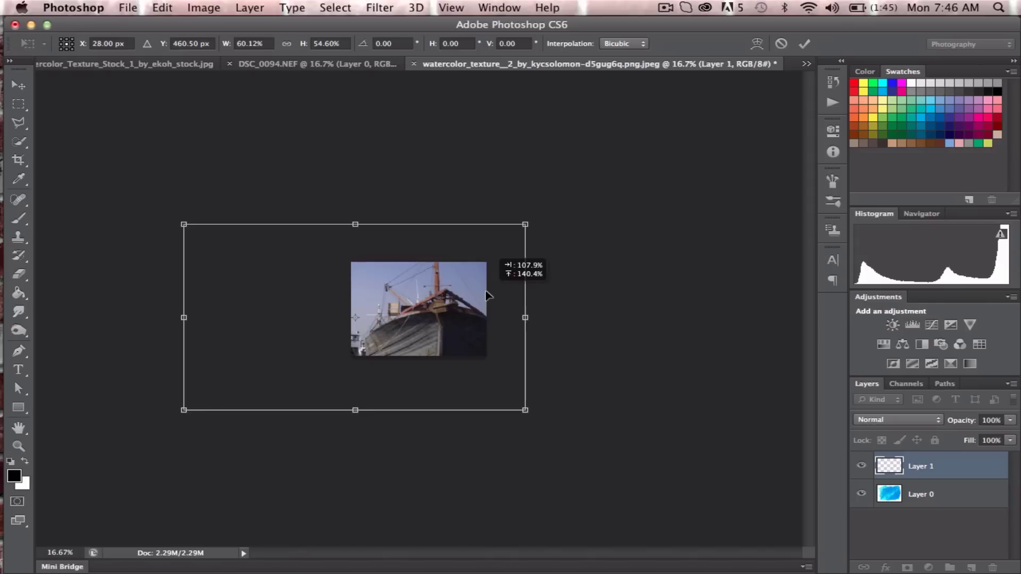
drag(523, 226, 441, 290)
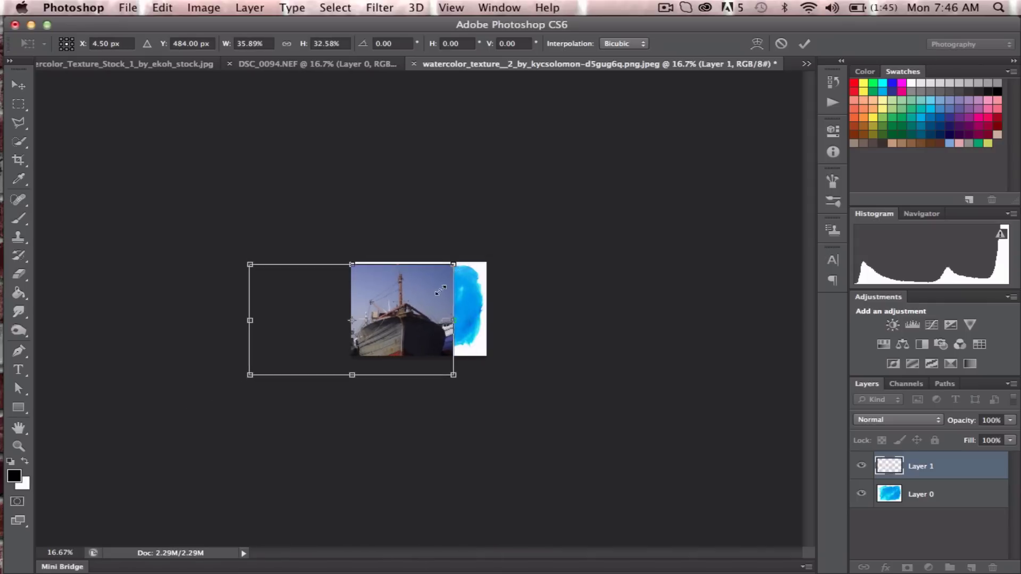
drag(402, 319, 455, 316)
Fine-tune the boats photo's size and position so it fills the canvas
key(super+equal)
key(super+equal)
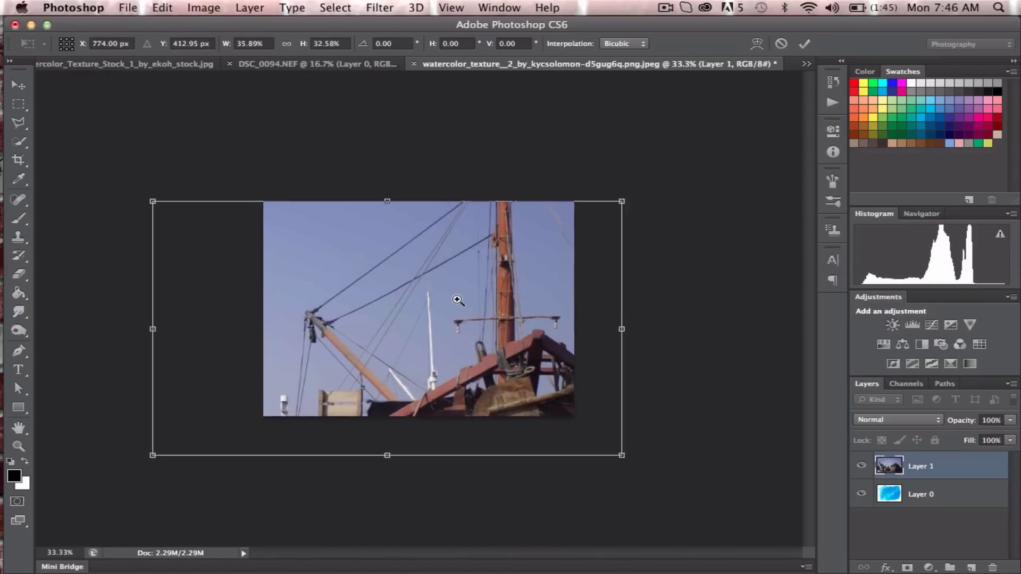
key(super+equal)
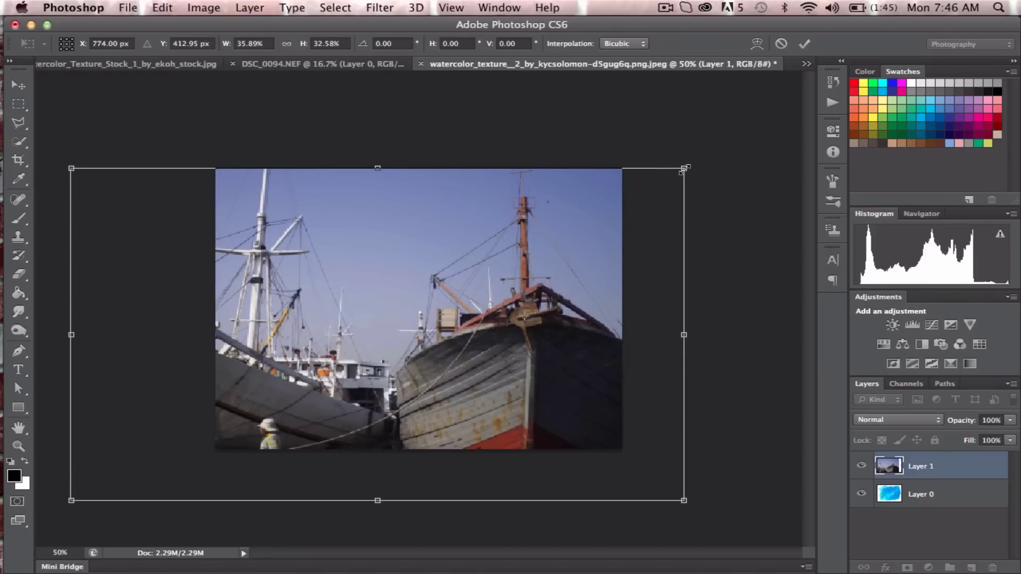
drag(685, 168, 650, 174)
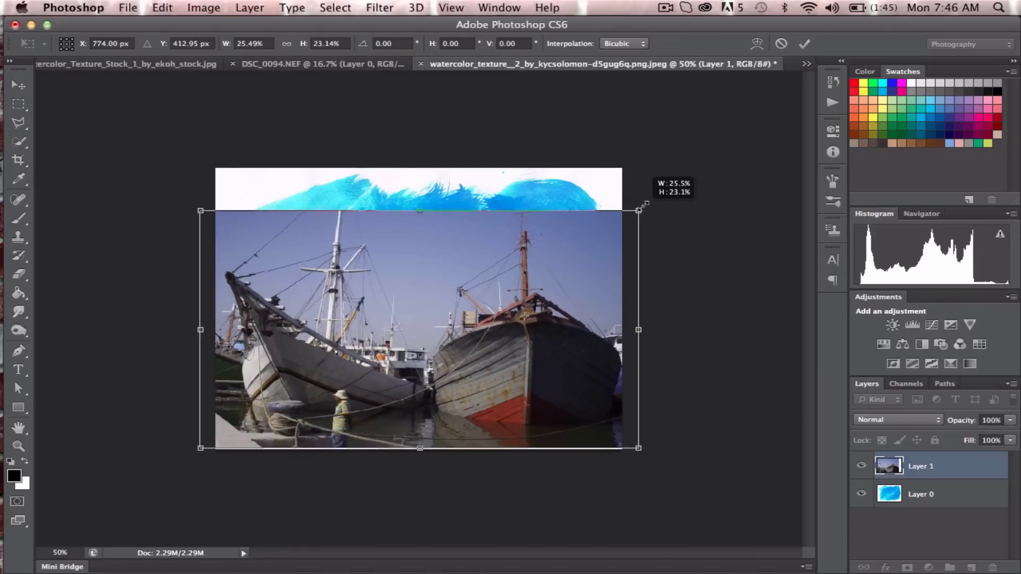
drag(478, 279, 485, 291)
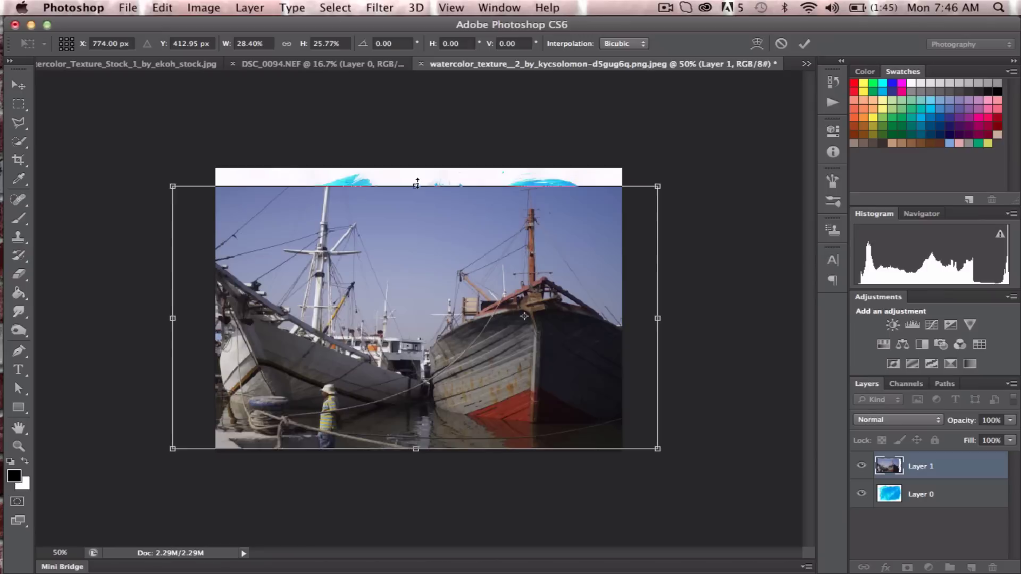
drag(416, 183, 416, 176)
drag(283, 278, 293, 271)
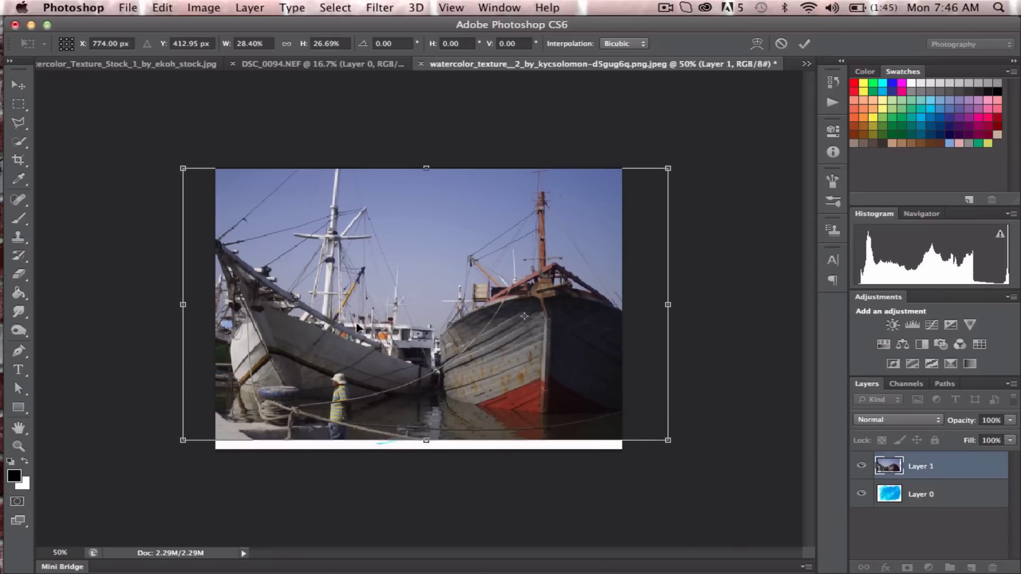
drag(666, 443, 656, 451)
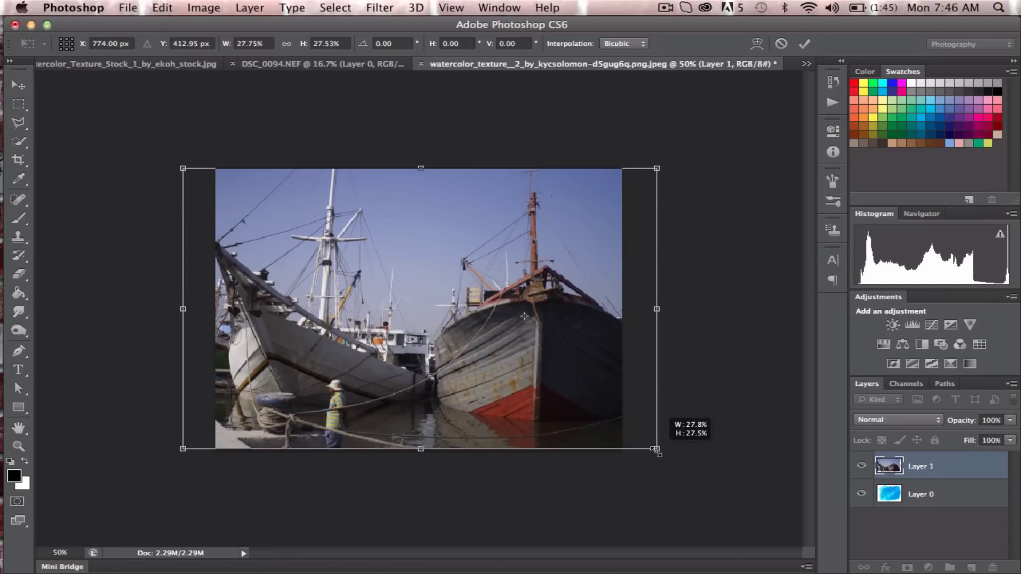
drag(511, 304, 519, 303)
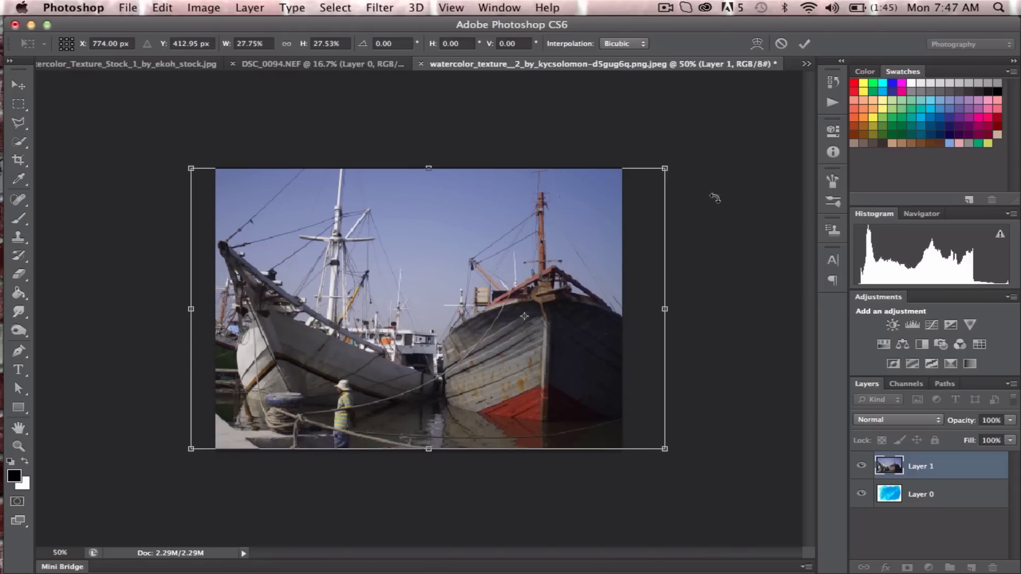
drag(551, 310, 555, 314)
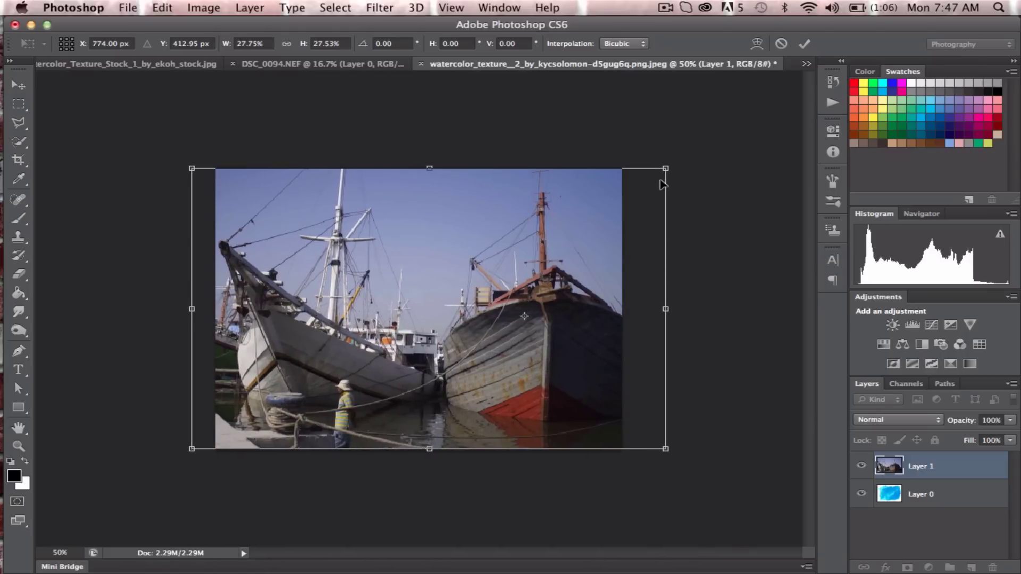
drag(666, 168, 643, 168)
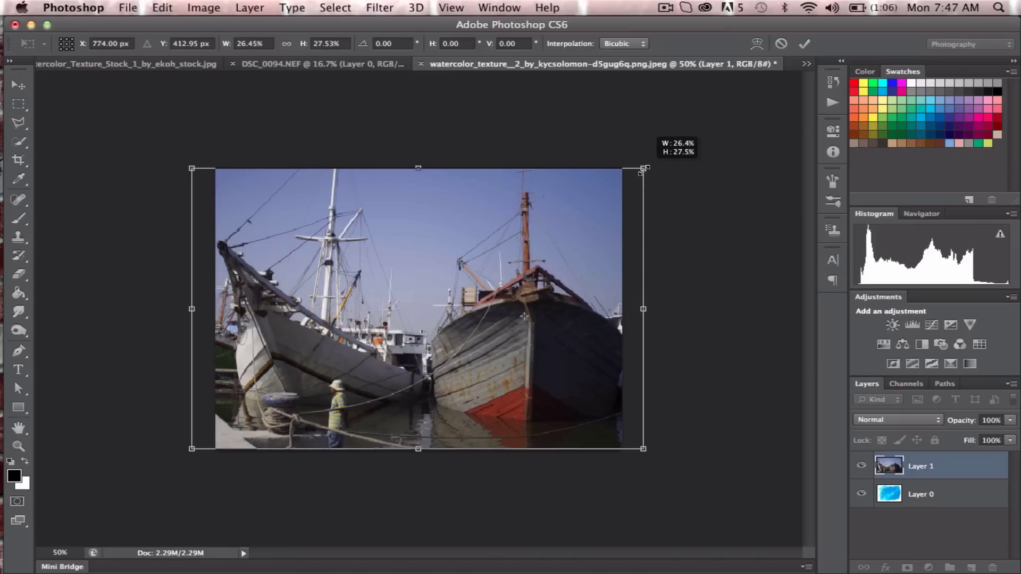
Commit the photo's size and add the blue-yellow watercolor texture as Layer 2, stretched to the canvas
click(804, 44)
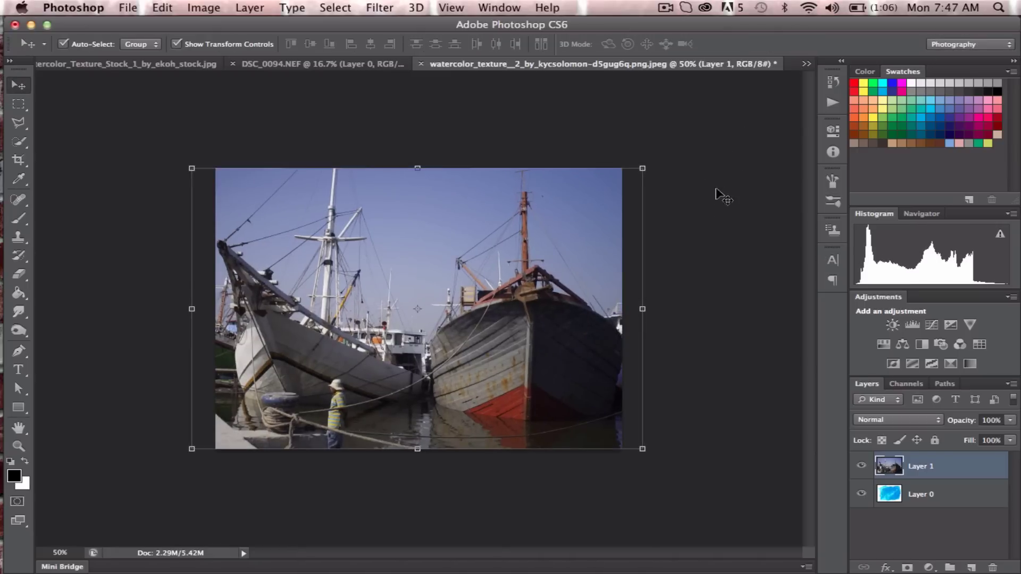
click(713, 345)
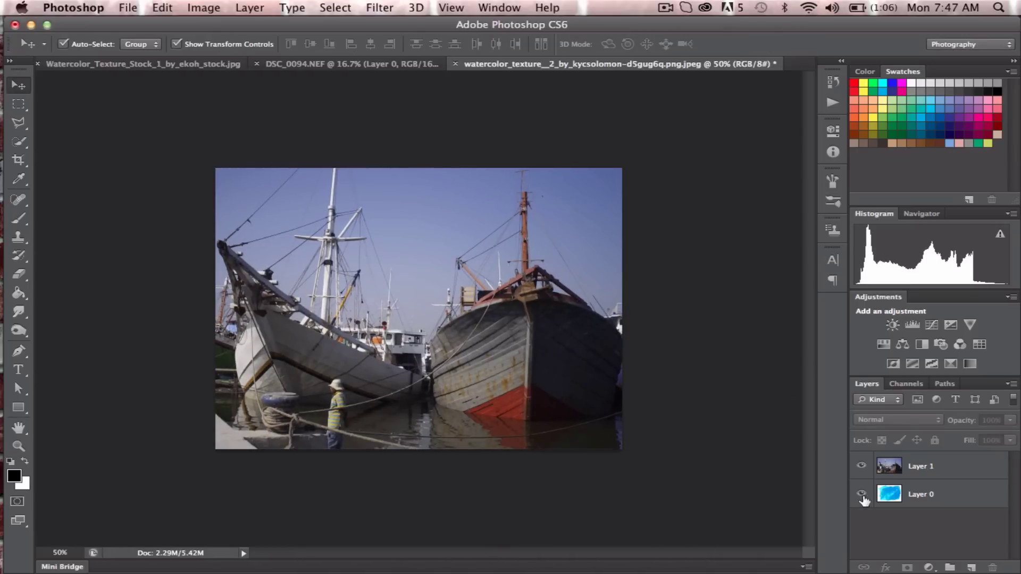
click(212, 65)
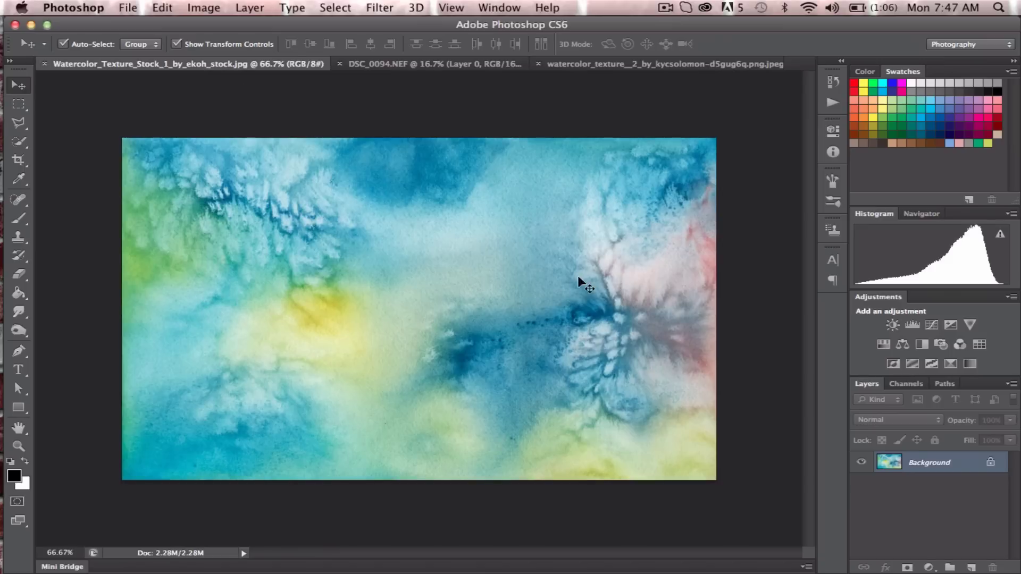
drag(537, 210, 628, 76)
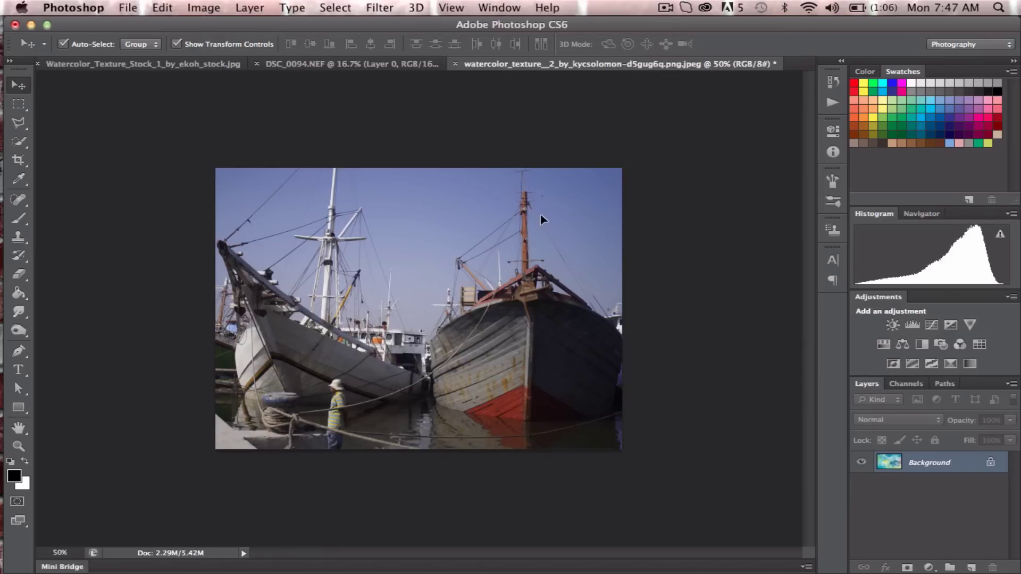
mouse_move(628, 76)
mouse_down()
mouse_move(553, 250)
mouse_move(463, 300)
mouse_up()
drag(663, 407, 654, 439)
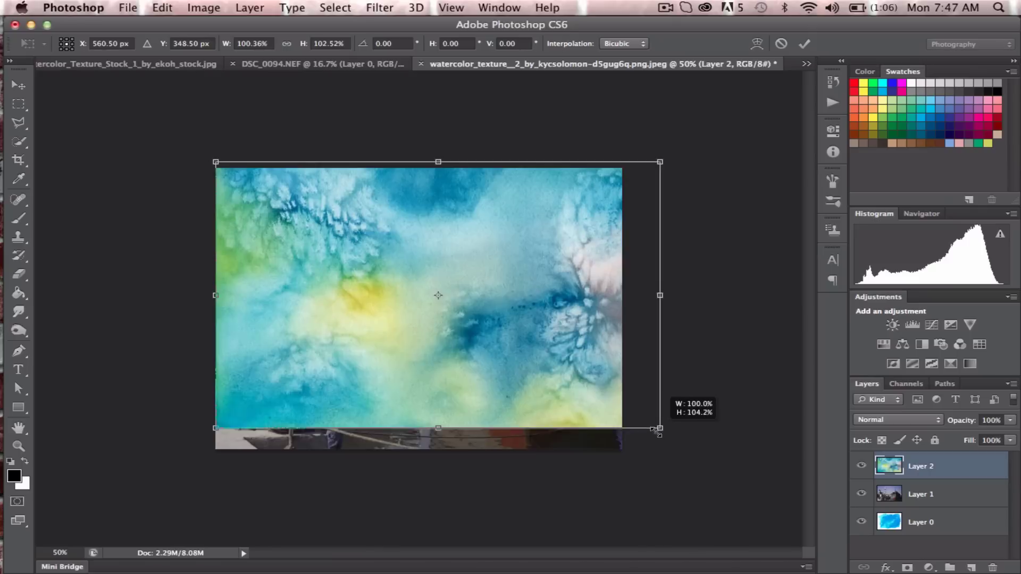
drag(435, 161, 435, 169)
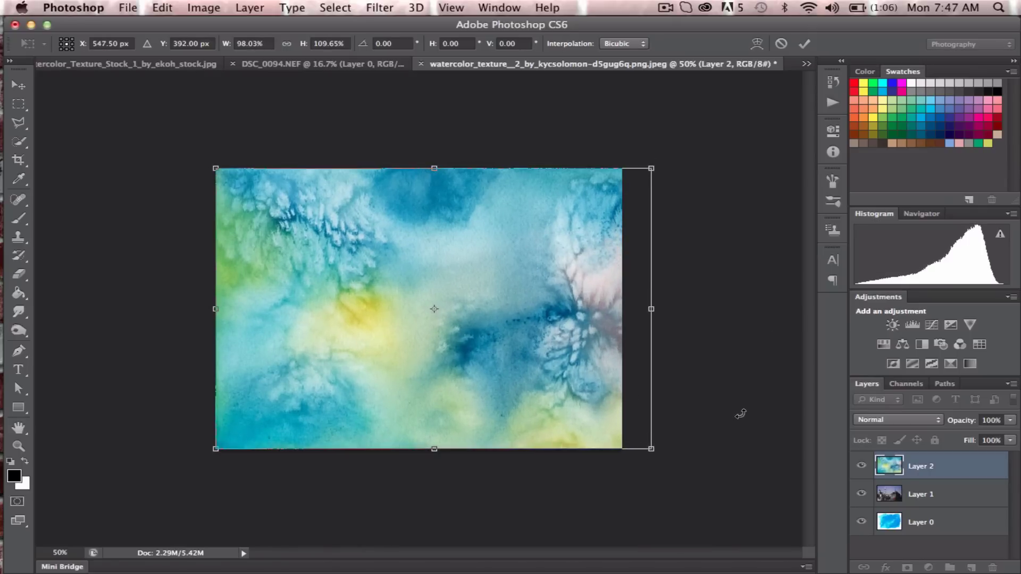
click(803, 43)
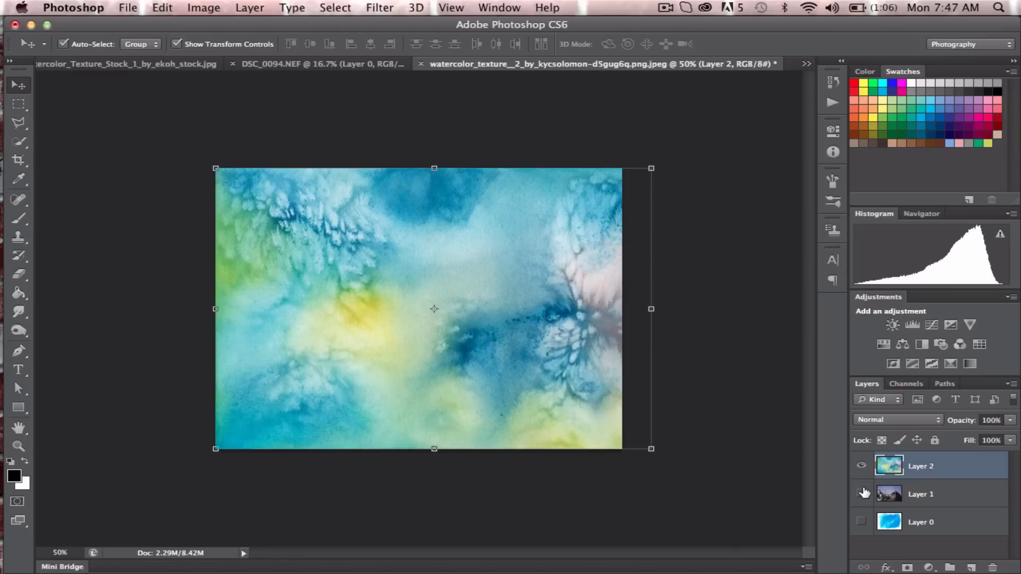
Show Layer 1 and set the watercolor Layer 2 blend mode to Overlay
click(862, 494)
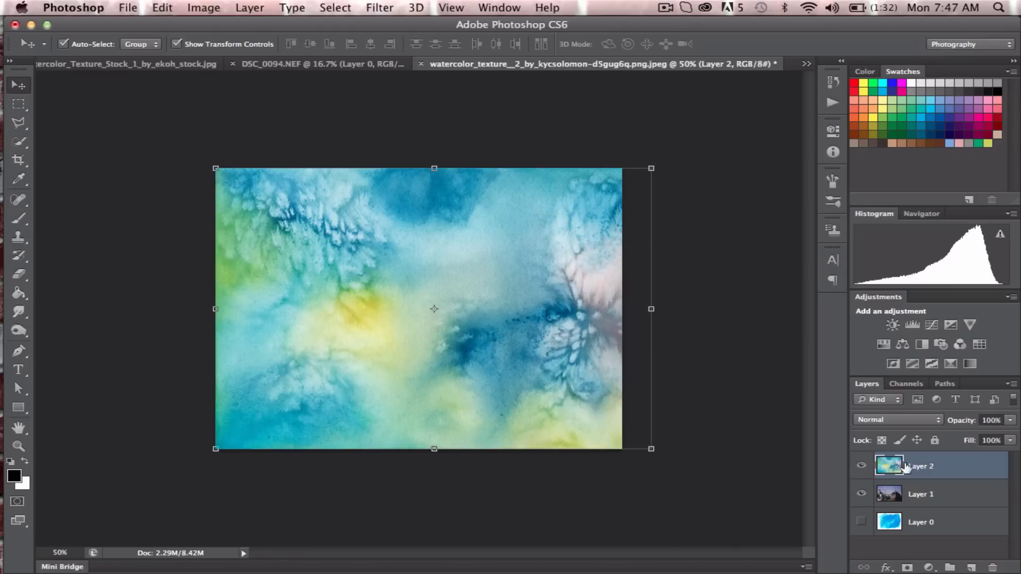
click(941, 471)
click(910, 423)
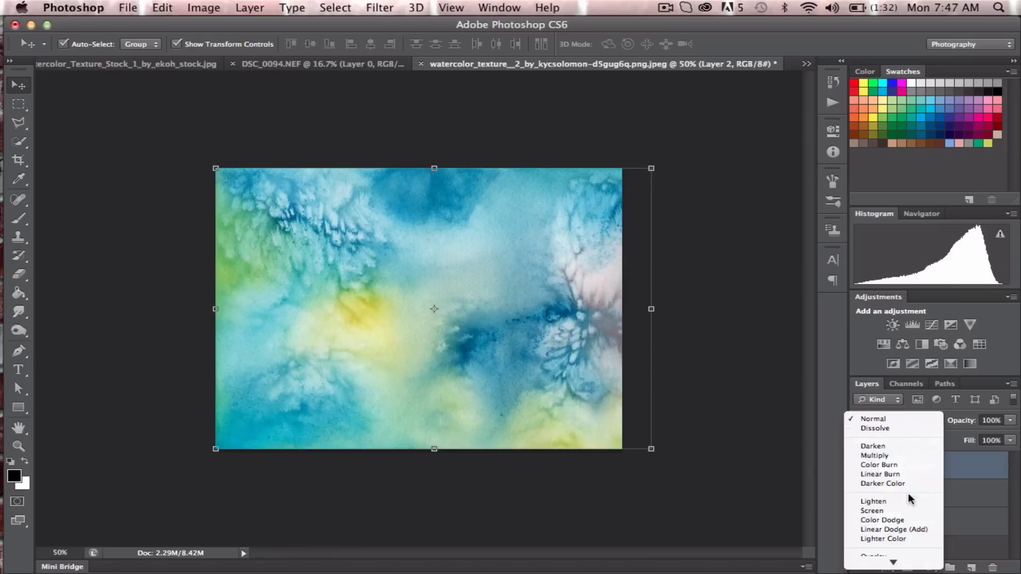
click(887, 493)
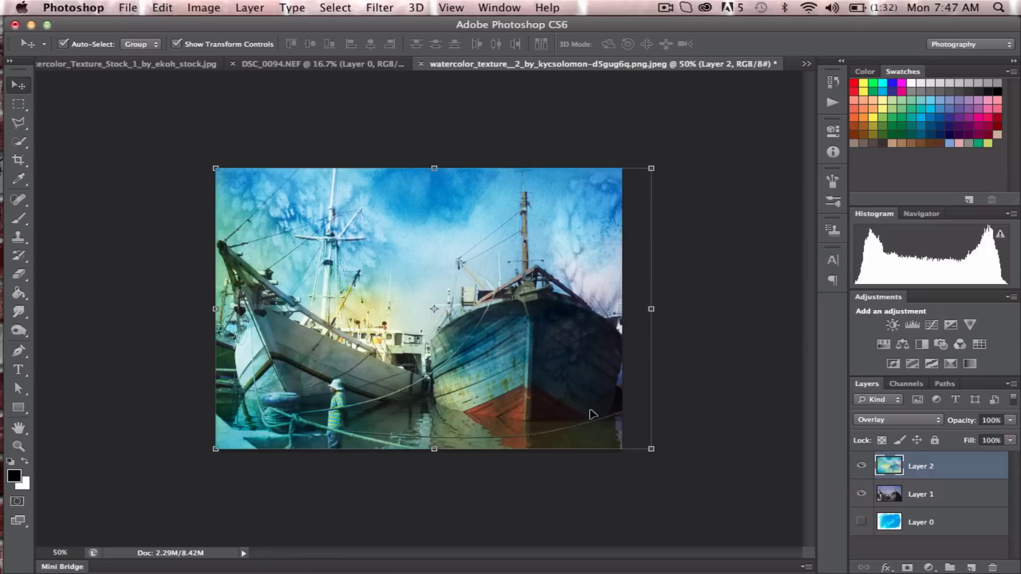
Merge Layer 1 and Layer 2 into a new merged layer, keeping the originals
shift+click(949, 495)
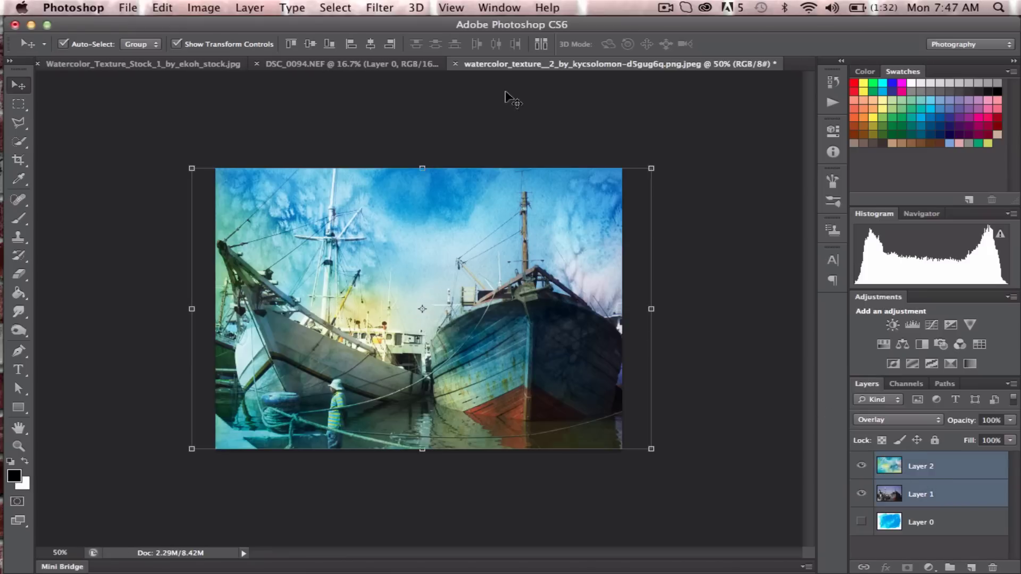
click(248, 9)
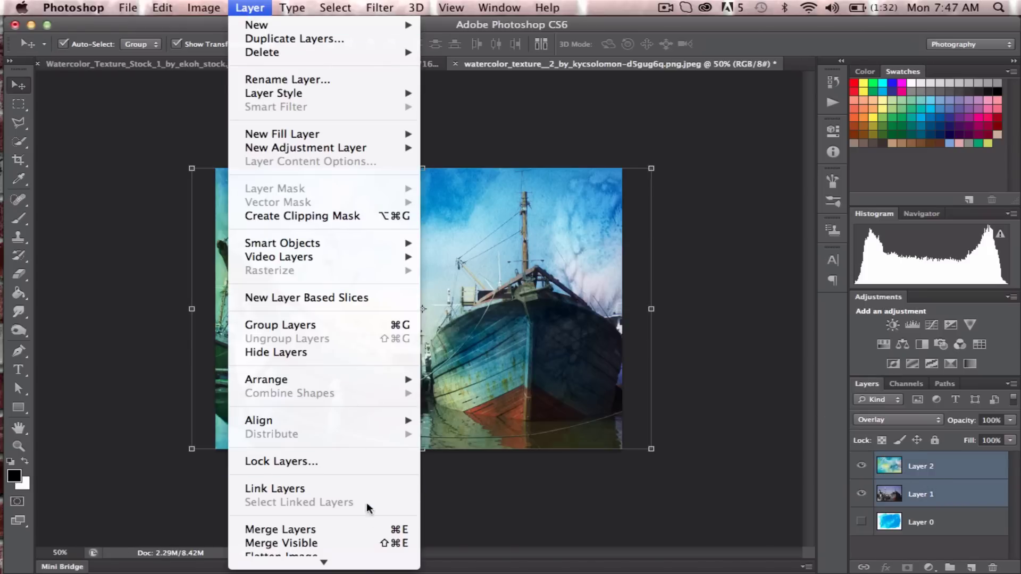
alt+click(357, 530)
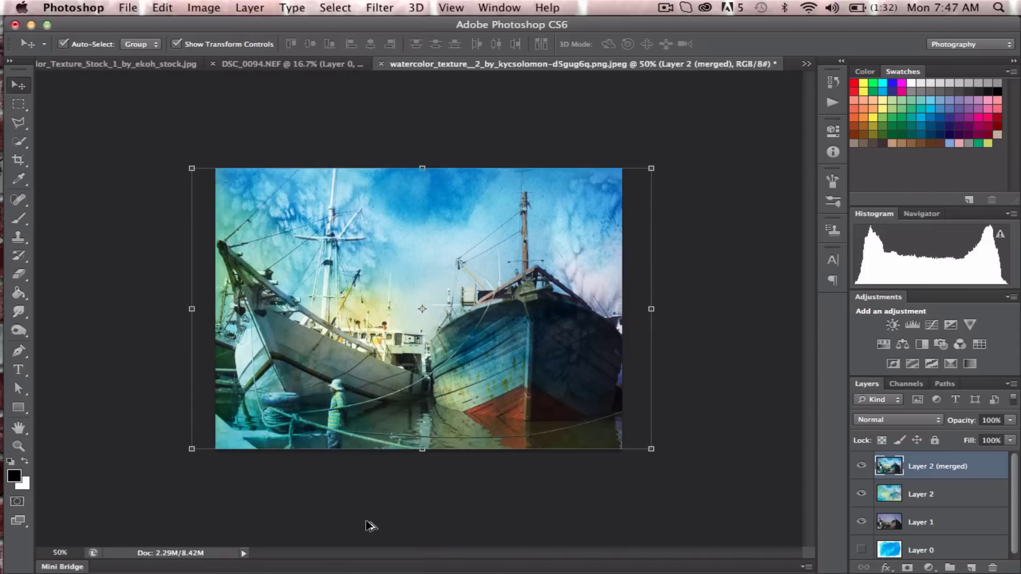
Delete the original boat photo and texture layers, leaving only the merged copy
click(978, 520)
key(Delete)
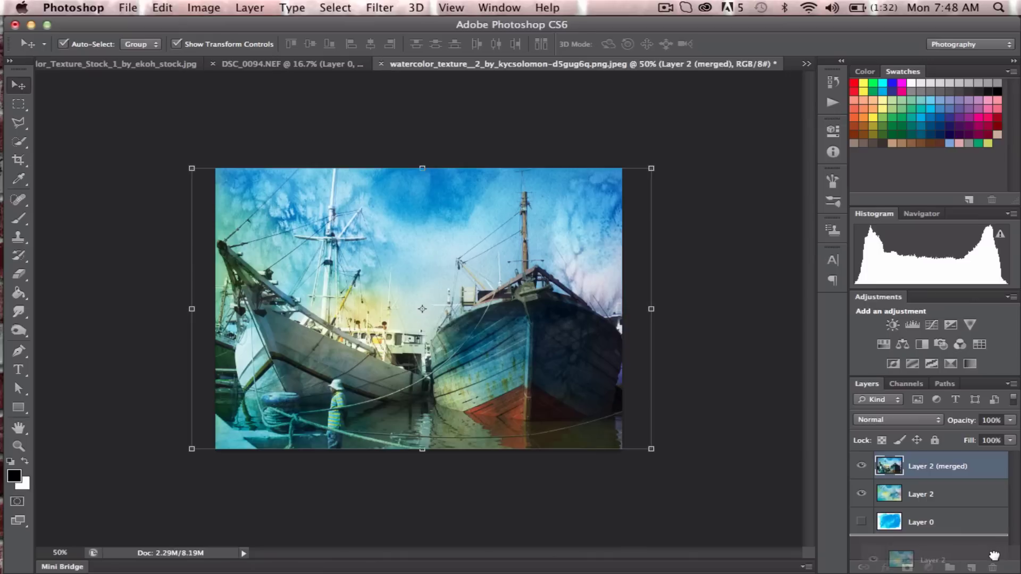
drag(973, 493, 992, 562)
click(861, 466)
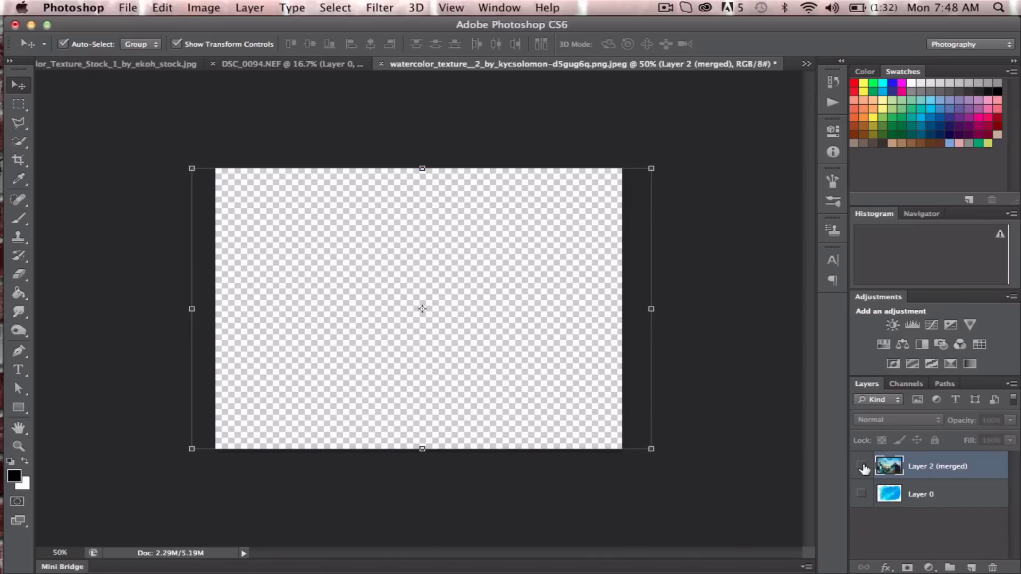
click(861, 466)
click(721, 292)
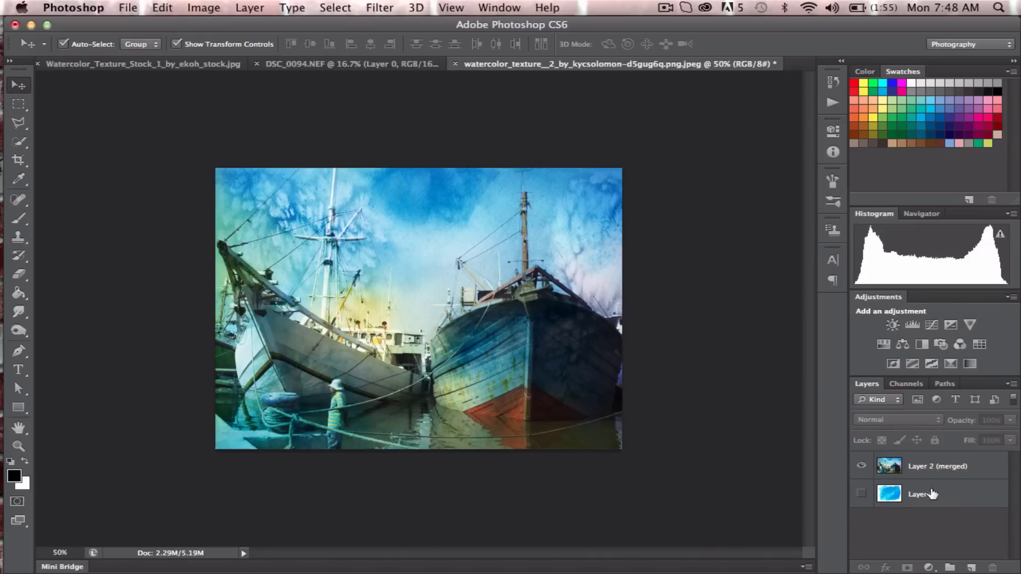
Add an empty Layer 1 above Layer 0 and clip the merged boat layer to it
click(967, 500)
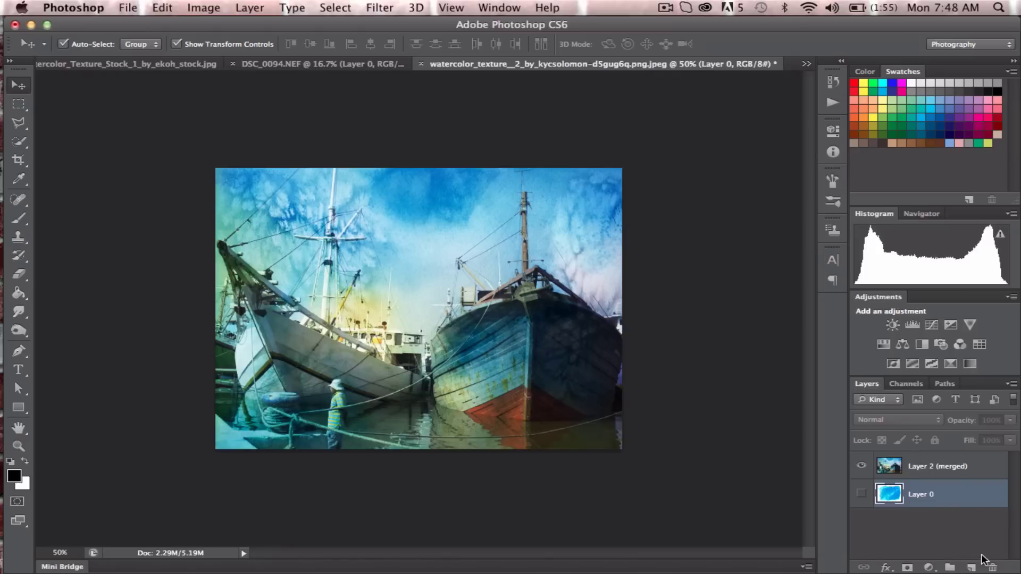
click(971, 568)
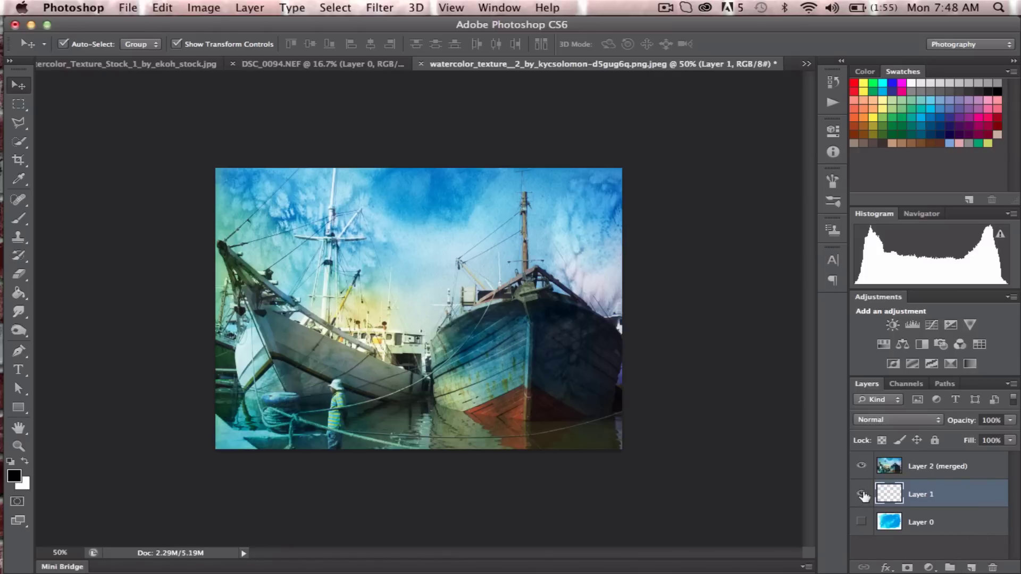
click(862, 466)
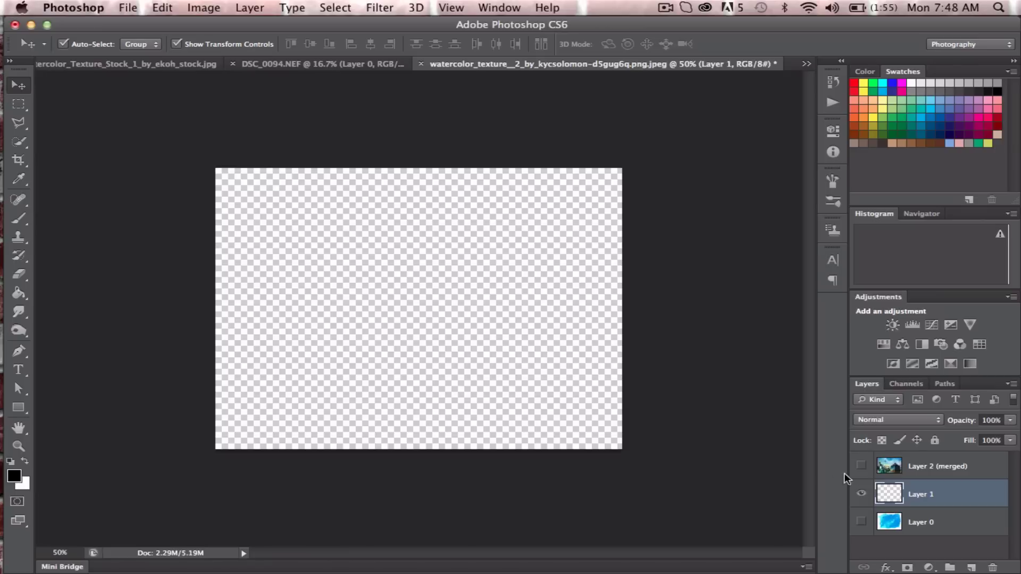
click(862, 466)
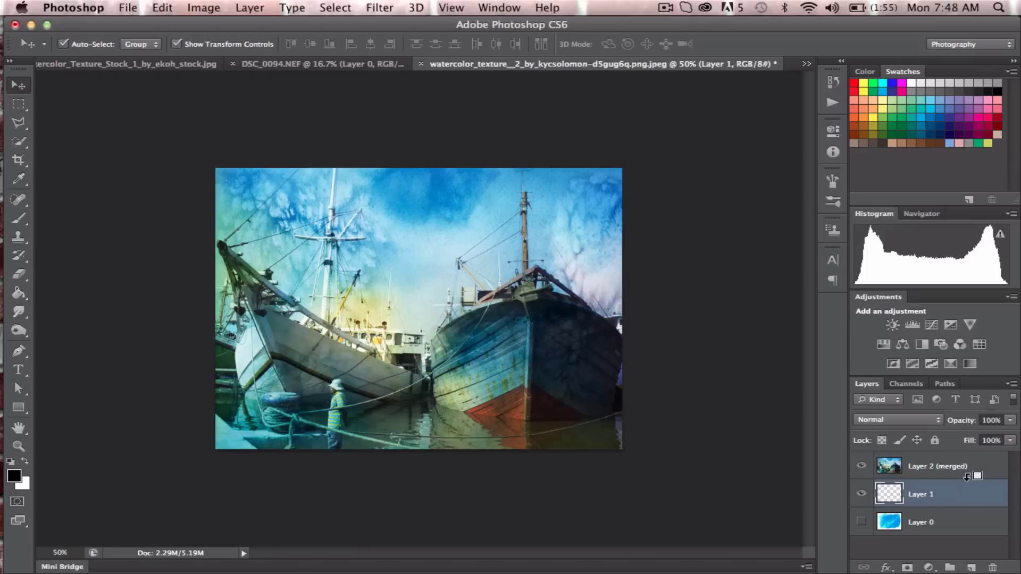
alt+click(967, 477)
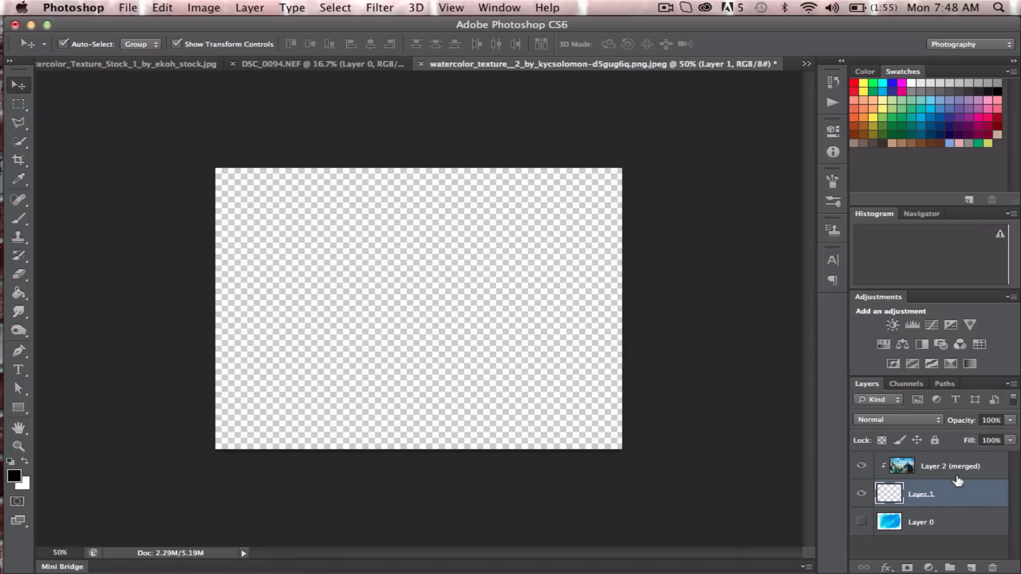
click(960, 525)
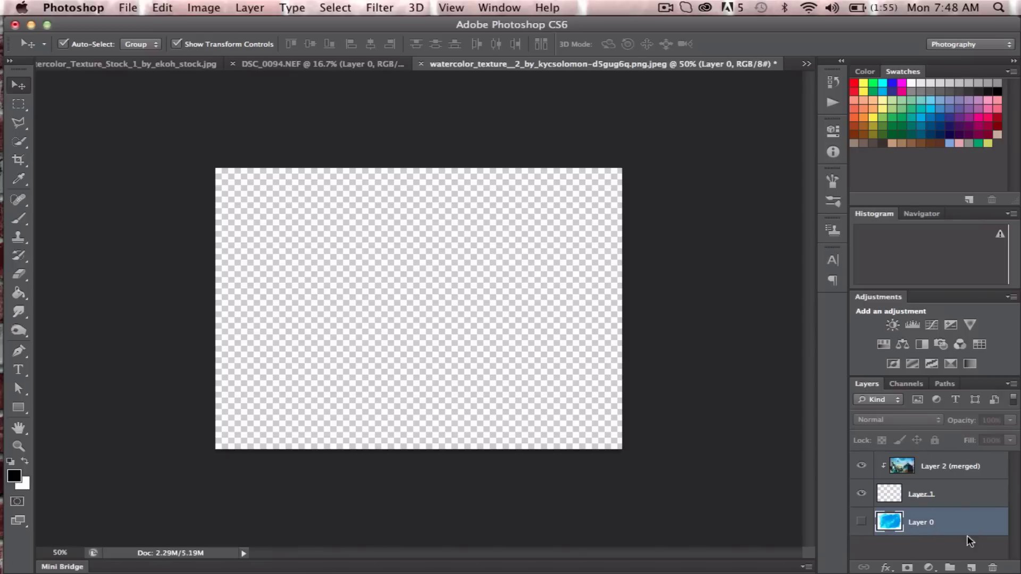
Fill a new layer above the backing layer with white, then reselect the empty clipping layer
click(972, 568)
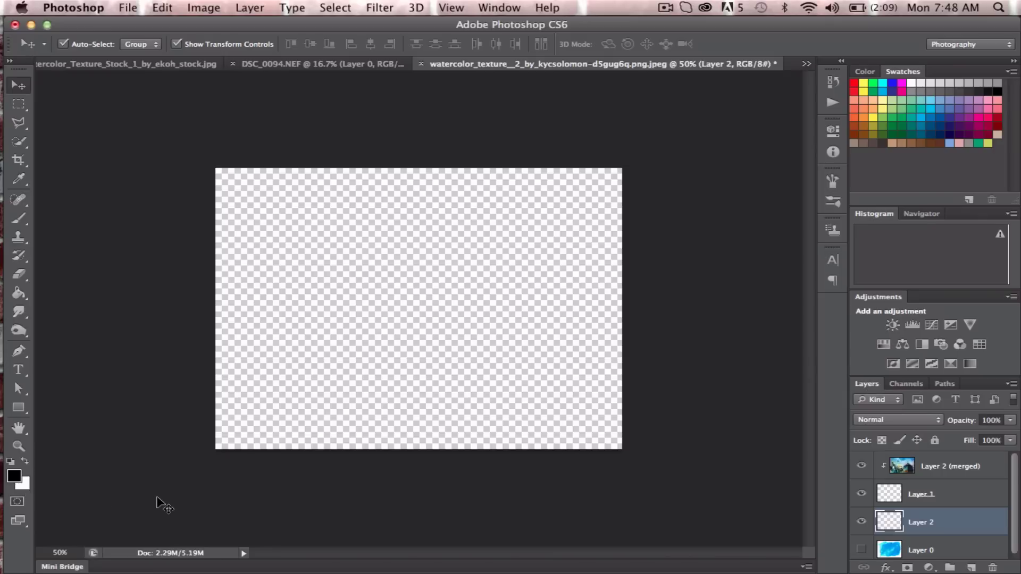
key(super+BackSpace)
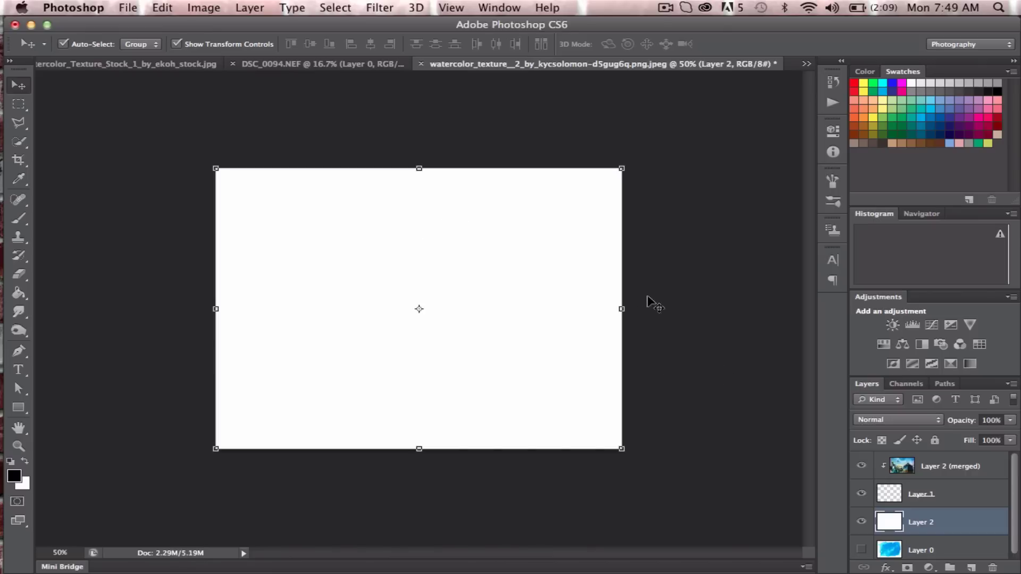
click(894, 497)
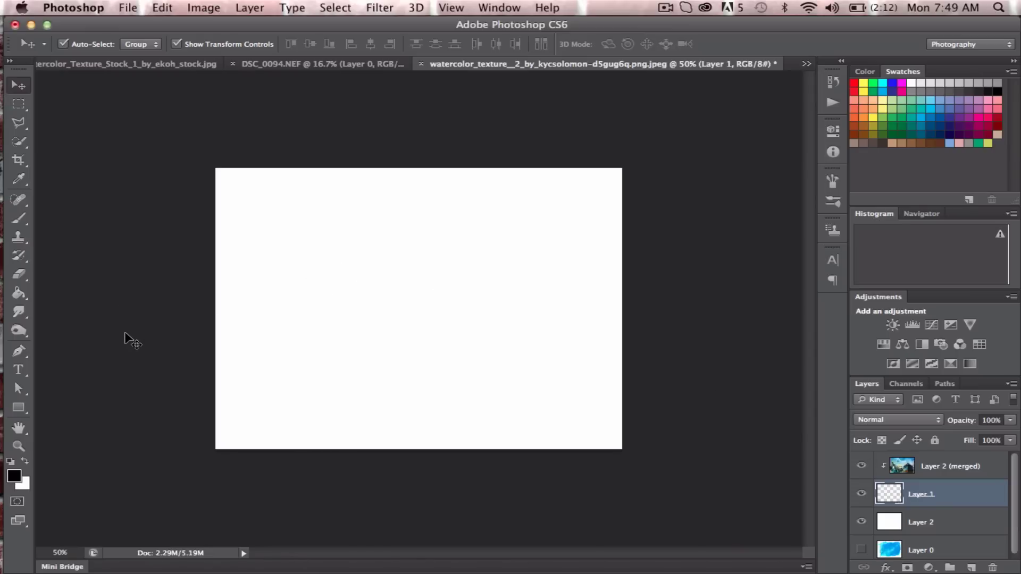
Switch to the Brush tool and browse the brush tip presets
click(17, 219)
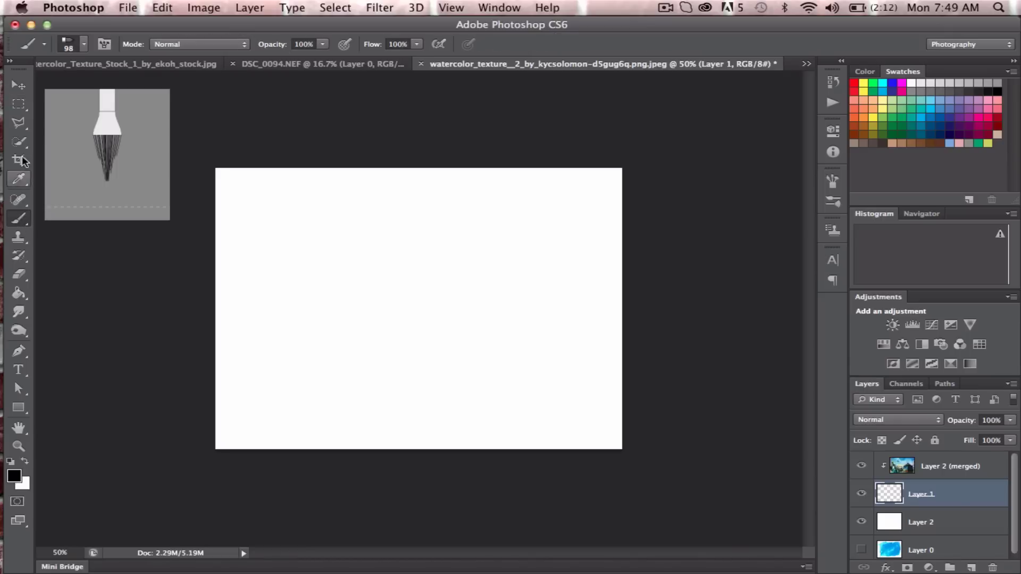
click(84, 46)
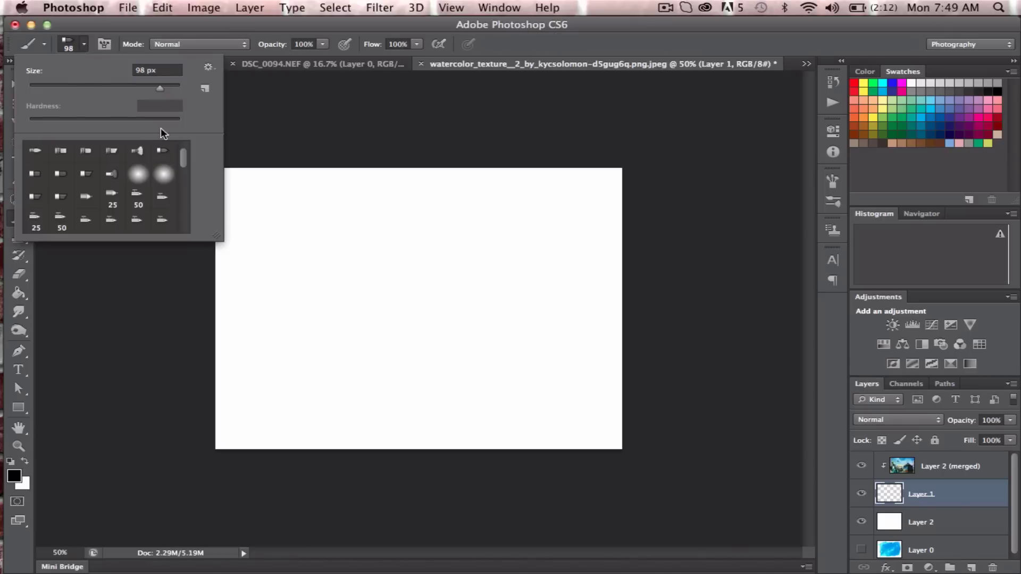
scroll(163, 151, down, 1)
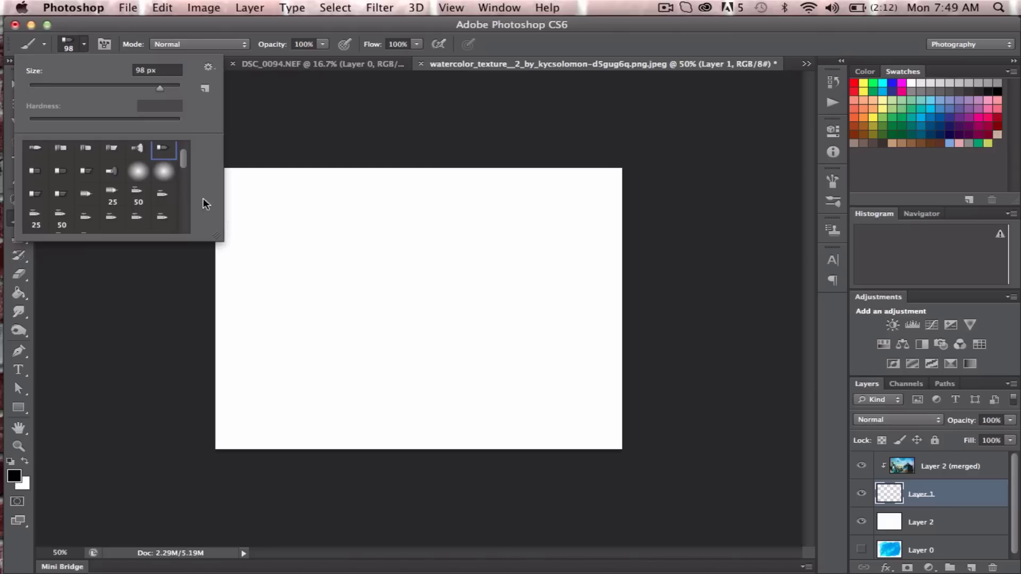
scroll(168, 165, up, 2)
scroll(168, 165, up, 1)
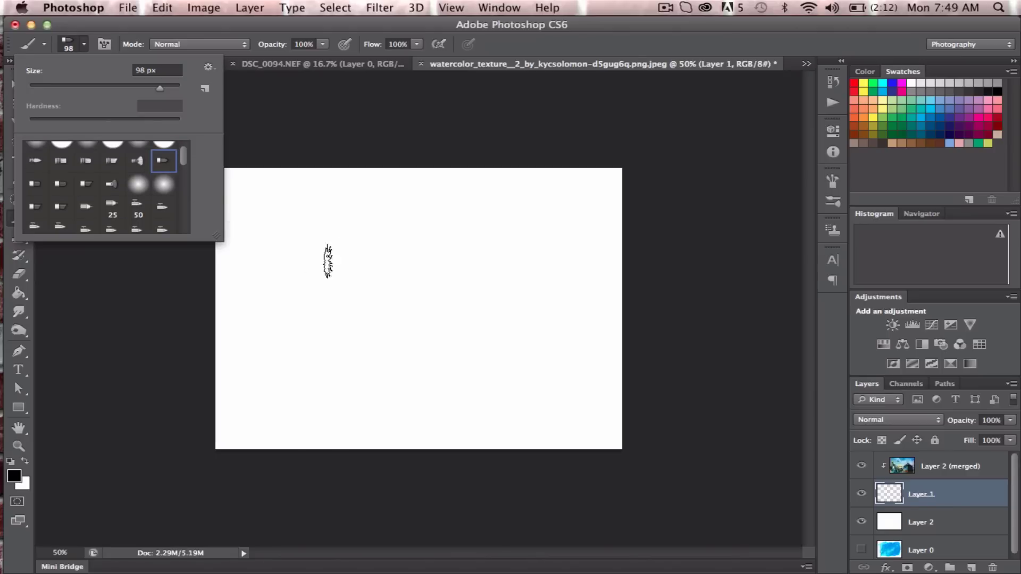
Give the bristle brush Wet Edges and Shape Dynamics with about 51% Angle Jitter
click(105, 44)
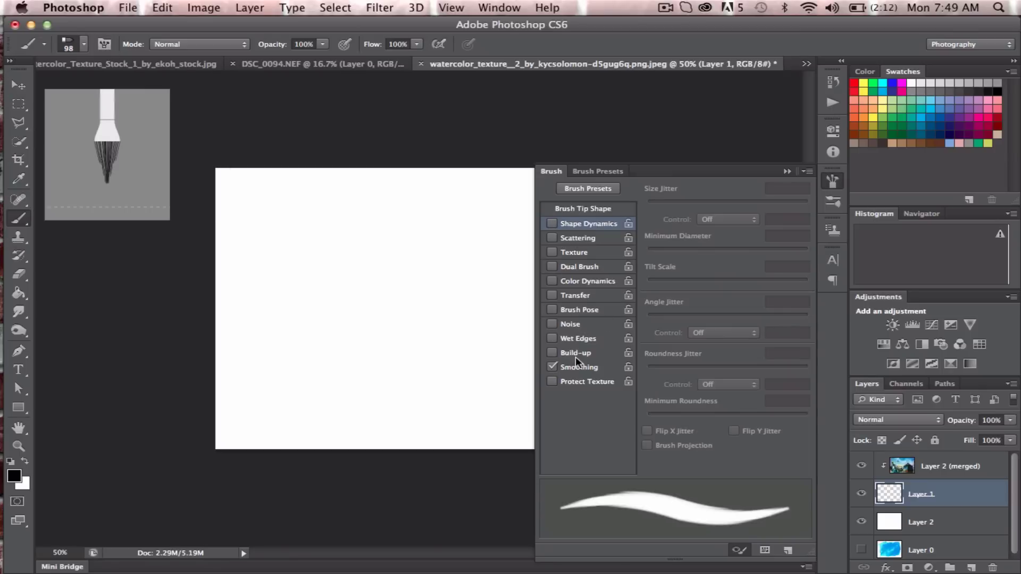
click(552, 339)
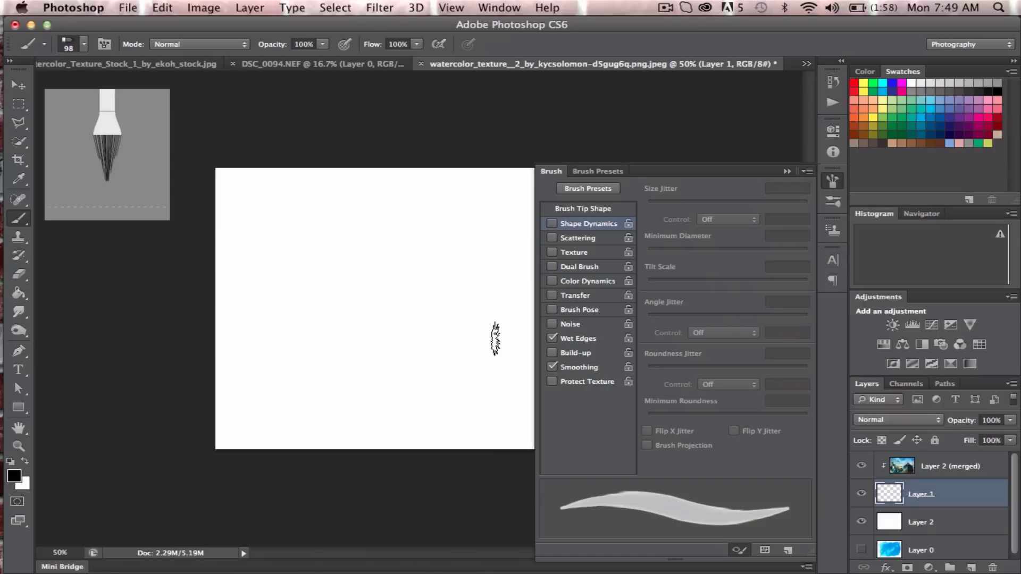
click(552, 224)
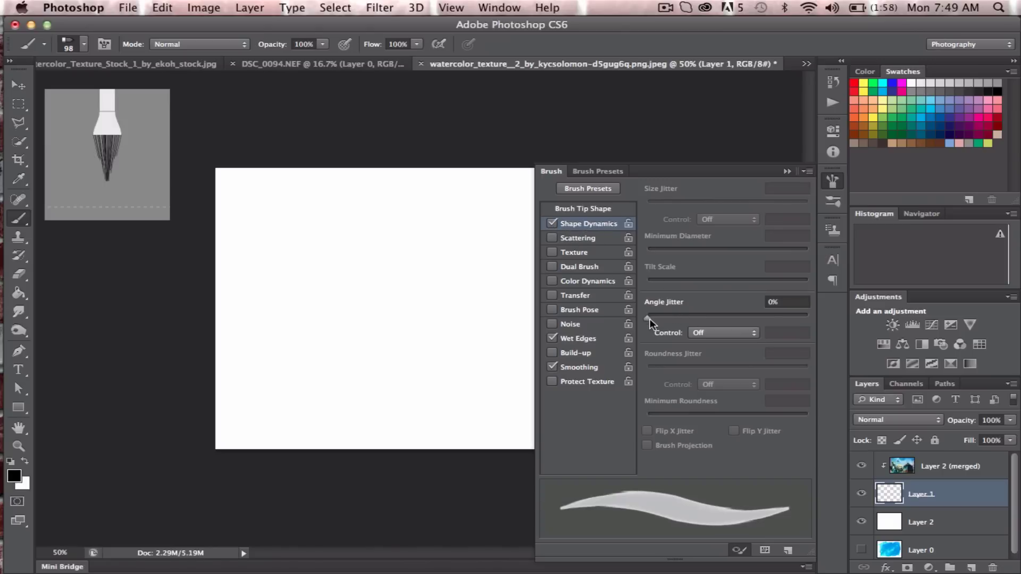
drag(648, 317, 729, 321)
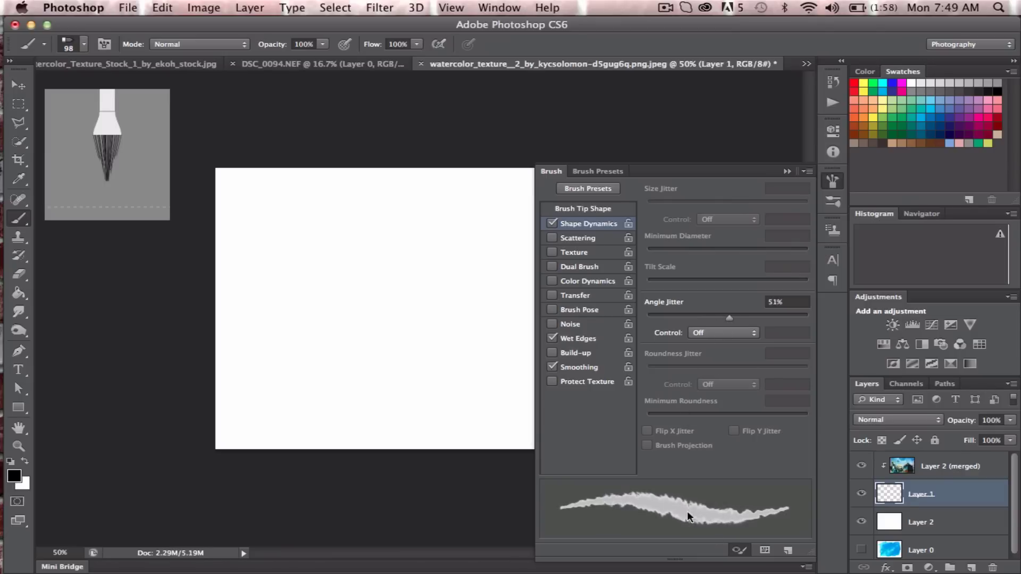
click(787, 171)
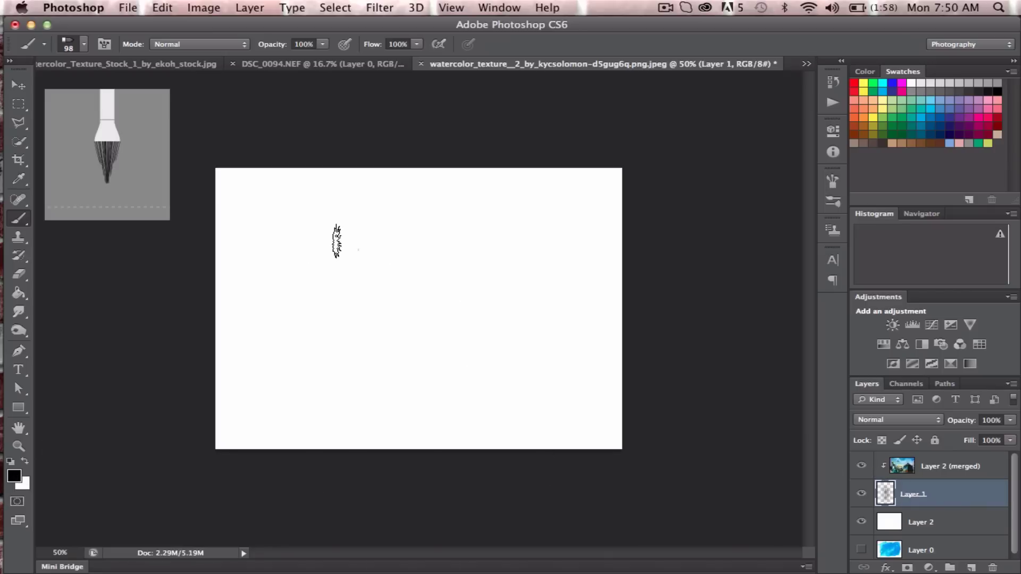
Paint bristle strokes on Layer 1 revealing the left boat, mast and hull, then enlarge the brush
mouse_move(327, 235)
mouse_down()
mouse_move(413, 229)
mouse_move(331, 228)
mouse_move(417, 239)
mouse_move(326, 250)
mouse_move(441, 255)
mouse_move(515, 229)
mouse_move(477, 221)
mouse_move(515, 212)
mouse_move(545, 255)
mouse_move(458, 257)
mouse_move(497, 258)
mouse_move(488, 247)
mouse_move(500, 242)
mouse_move(413, 274)
mouse_move(353, 269)
mouse_move(317, 262)
mouse_move(334, 247)
mouse_move(313, 229)
mouse_move(363, 220)
mouse_move(318, 218)
mouse_move(335, 240)
mouse_move(328, 250)
mouse_move(255, 287)
mouse_move(319, 297)
mouse_move(333, 288)
mouse_move(278, 331)
mouse_move(381, 335)
mouse_move(303, 313)
mouse_up()
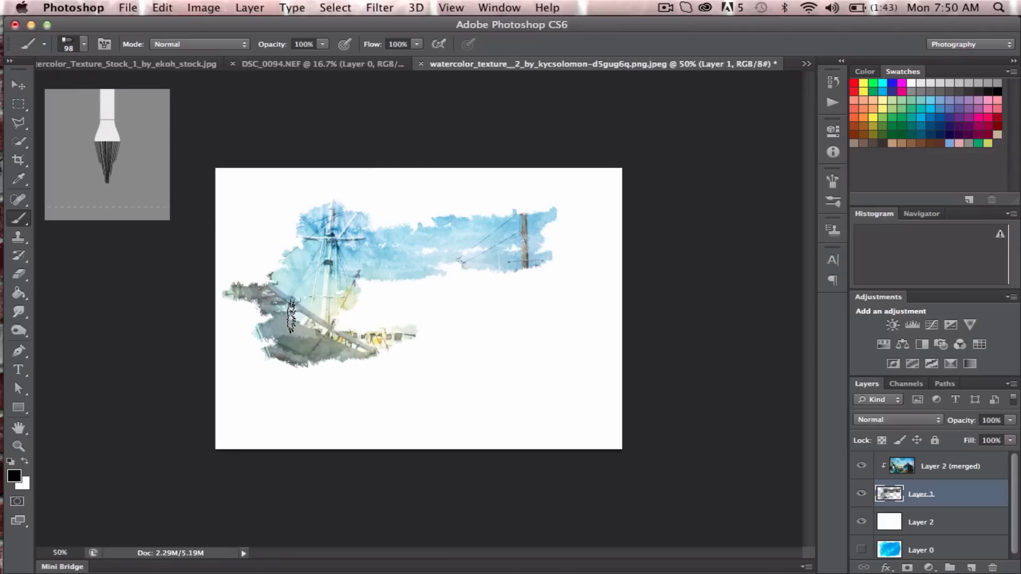
mouse_move(283, 319)
mouse_down()
mouse_move(365, 297)
mouse_move(389, 347)
mouse_move(423, 338)
mouse_move(439, 349)
mouse_move(278, 381)
mouse_move(320, 375)
mouse_move(337, 406)
mouse_move(305, 404)
mouse_move(290, 346)
mouse_move(253, 308)
mouse_move(265, 324)
mouse_move(256, 389)
mouse_move(292, 422)
mouse_move(482, 407)
mouse_move(517, 427)
mouse_up()
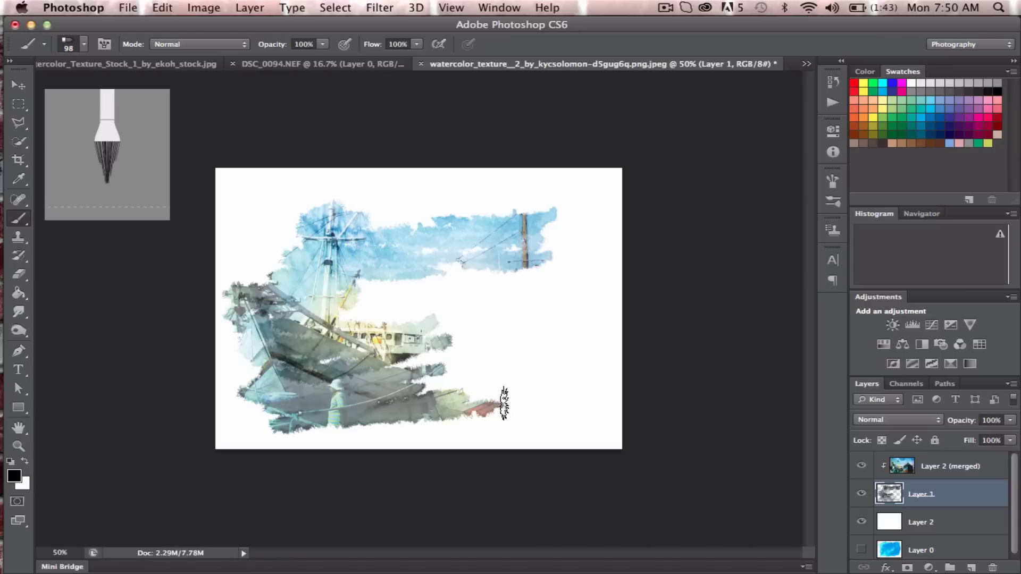
key(bracketright)
key(bracketright)
key(bracketright)
Paint in the red-hulled boat, upper-right sky, left mast area and top edge
mouse_move(529, 392)
mouse_down()
mouse_move(529, 422)
mouse_move(586, 406)
mouse_move(436, 388)
mouse_move(530, 372)
mouse_move(345, 380)
mouse_move(452, 396)
mouse_move(325, 348)
mouse_move(419, 304)
mouse_move(394, 298)
mouse_move(456, 289)
mouse_move(444, 292)
mouse_move(426, 349)
mouse_move(527, 355)
mouse_move(537, 341)
mouse_move(437, 309)
mouse_move(550, 321)
mouse_move(590, 404)
mouse_move(553, 297)
mouse_move(490, 279)
mouse_move(545, 282)
mouse_move(468, 331)
mouse_move(435, 327)
mouse_move(415, 344)
mouse_move(508, 340)
mouse_move(457, 383)
mouse_move(492, 399)
mouse_move(548, 383)
mouse_move(567, 341)
mouse_move(558, 313)
mouse_move(580, 420)
mouse_move(532, 436)
mouse_move(245, 410)
mouse_move(352, 406)
mouse_up()
mouse_move(564, 304)
mouse_down()
mouse_move(537, 239)
mouse_move(569, 212)
mouse_move(520, 159)
mouse_move(347, 156)
mouse_move(434, 155)
mouse_move(508, 207)
mouse_move(304, 197)
mouse_move(383, 160)
mouse_move(284, 189)
mouse_move(234, 234)
mouse_move(277, 224)
mouse_move(223, 309)
mouse_move(275, 234)
mouse_move(288, 255)
mouse_move(231, 362)
mouse_move(250, 341)
mouse_move(216, 420)
mouse_move(509, 425)
mouse_move(486, 445)
mouse_move(604, 422)
mouse_move(591, 340)
mouse_move(527, 346)
mouse_move(601, 324)
mouse_move(514, 295)
mouse_move(583, 287)
mouse_move(583, 244)
mouse_move(612, 170)
mouse_move(612, 340)
mouse_up()
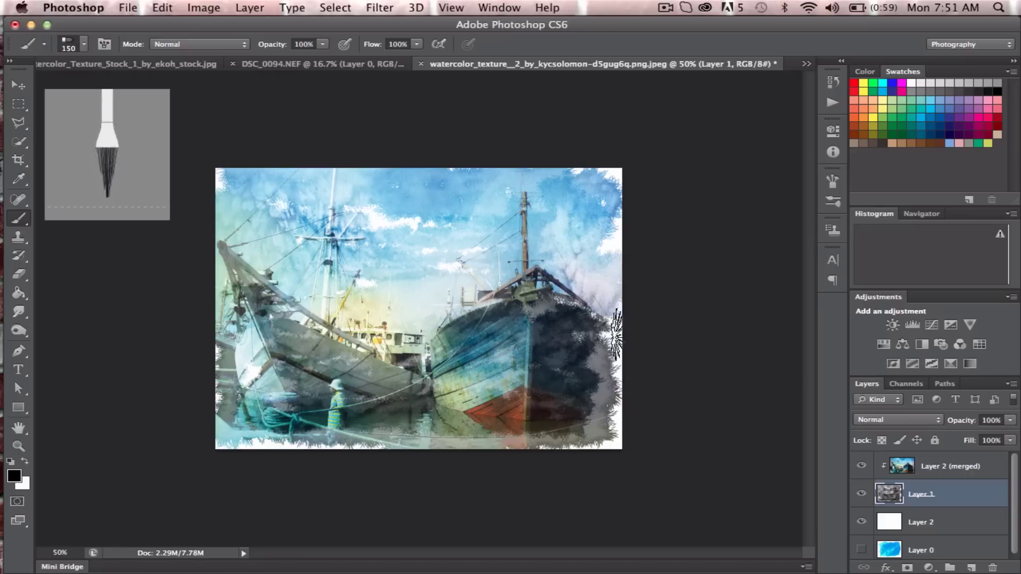
mouse_move(385, 300)
mouse_down()
mouse_move(340, 255)
mouse_move(338, 372)
mouse_move(411, 443)
mouse_move(556, 447)
mouse_up()
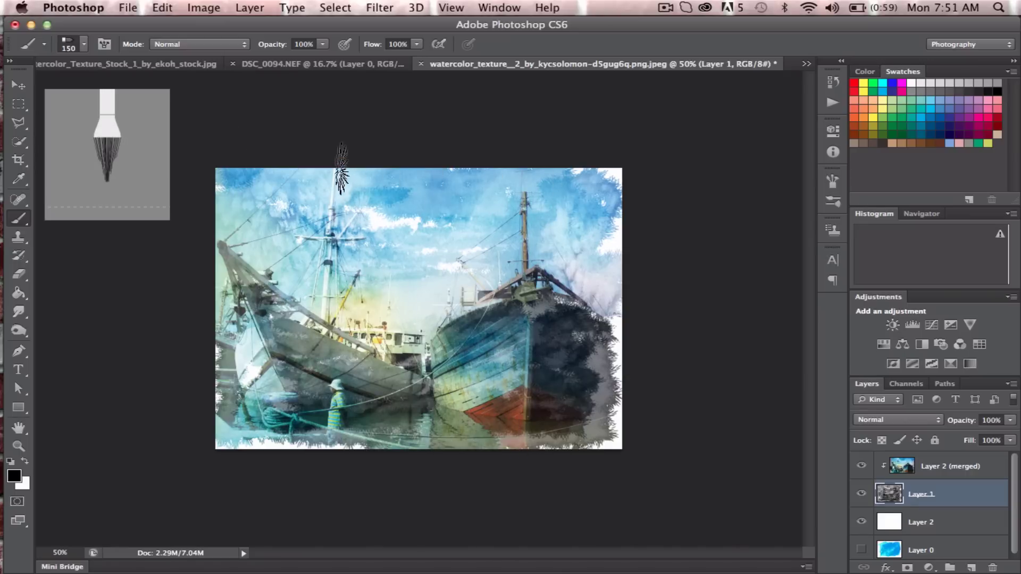
mouse_move(341, 169)
mouse_down()
mouse_move(330, 171)
mouse_move(399, 146)
mouse_up()
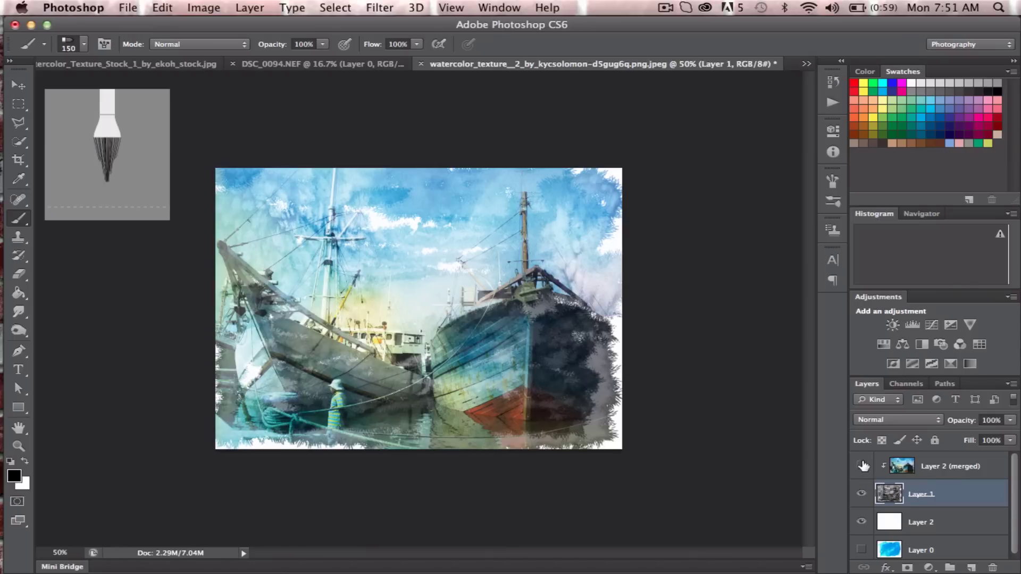
Hide the merged boat, painted and white layers, and show the blue texture Layer 0
click(862, 466)
click(861, 494)
click(862, 522)
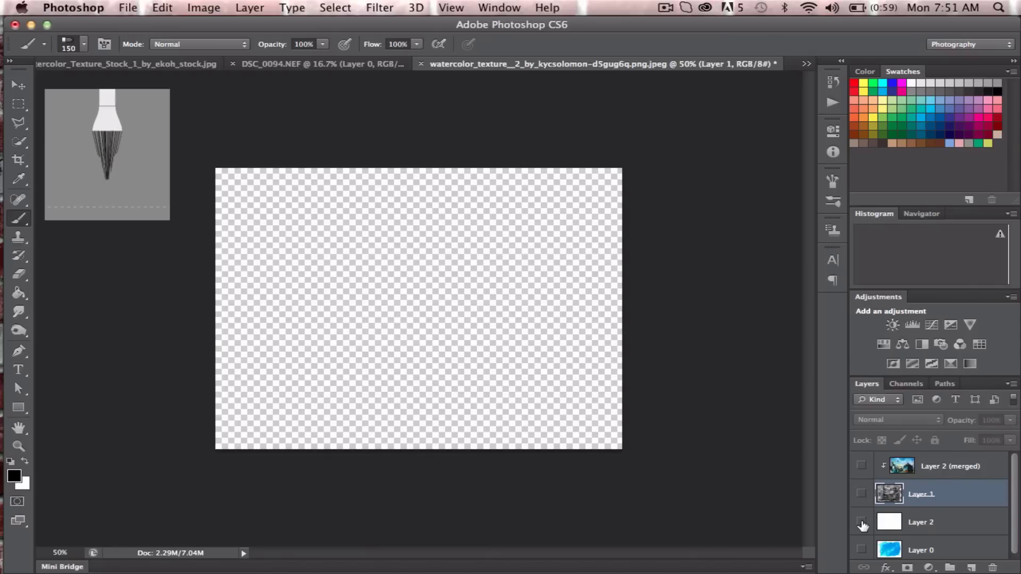
click(862, 551)
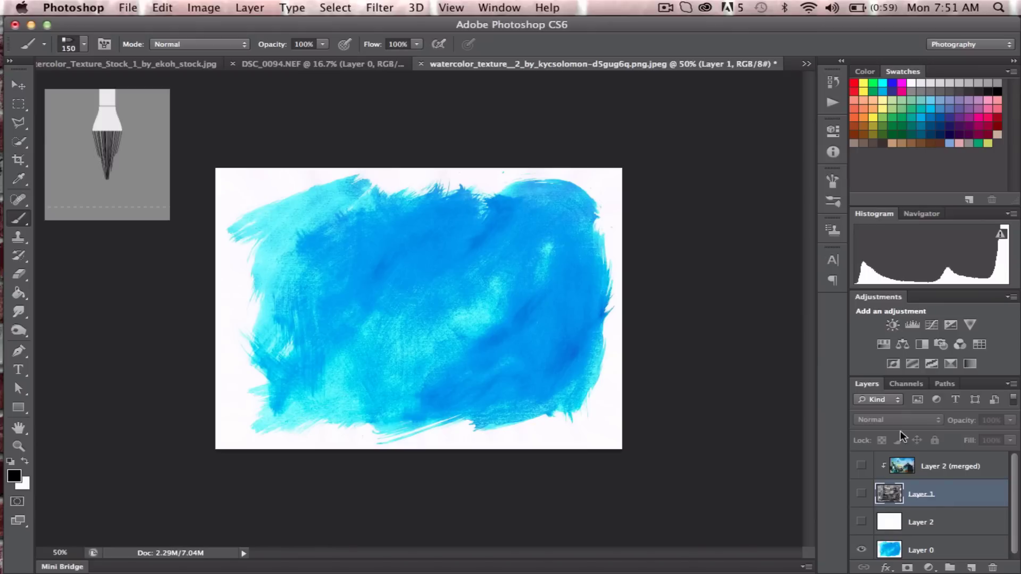
View the blue texture's Red channel on its own in the Channels panel
click(907, 384)
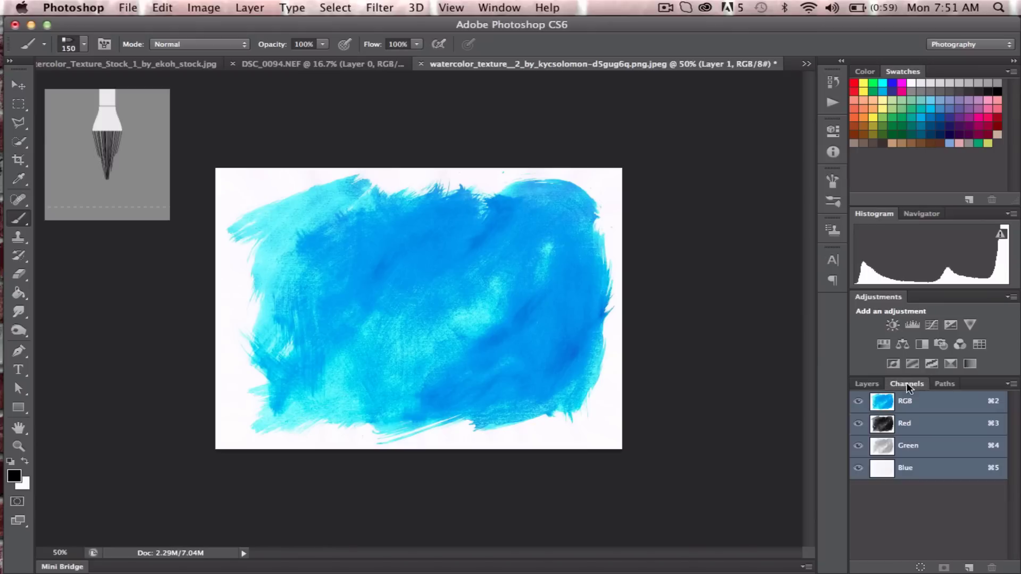
click(883, 426)
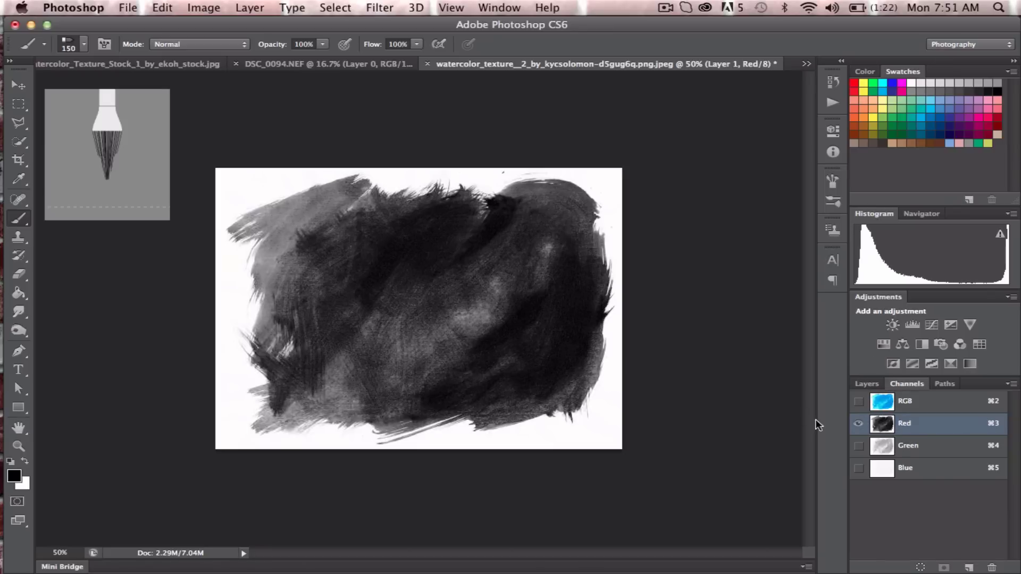
click(209, 10)
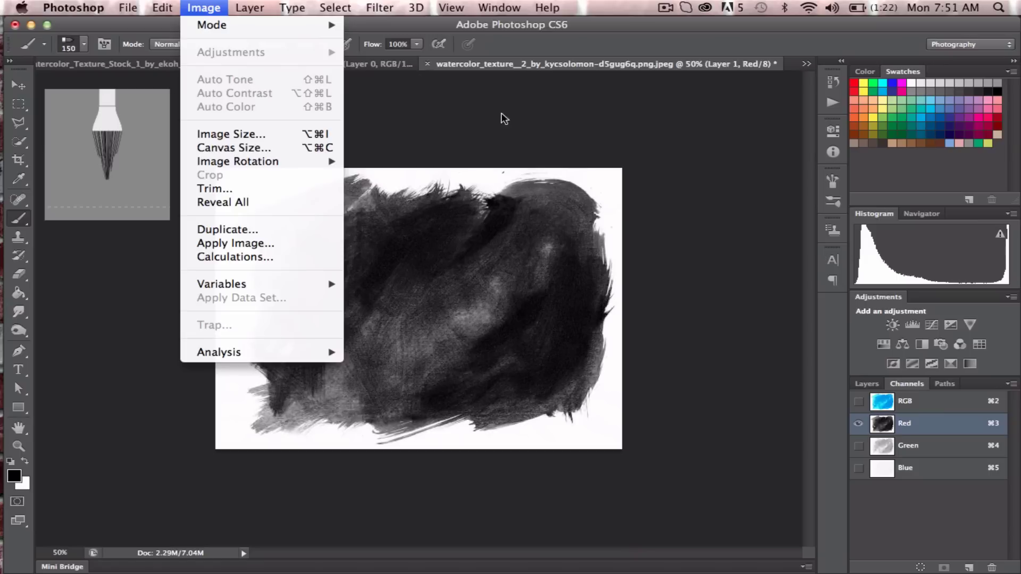
click(885, 424)
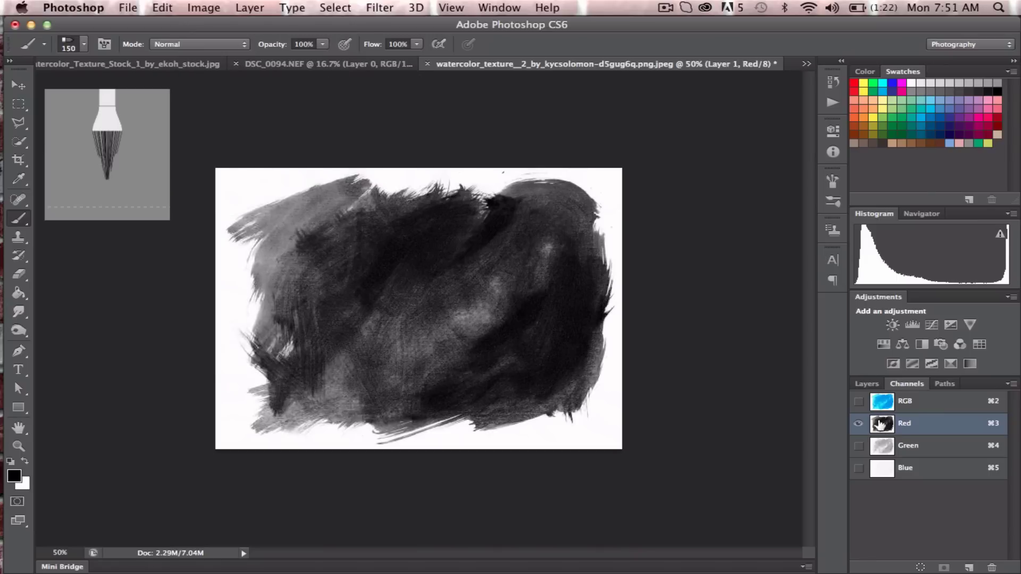
click(866, 384)
click(884, 552)
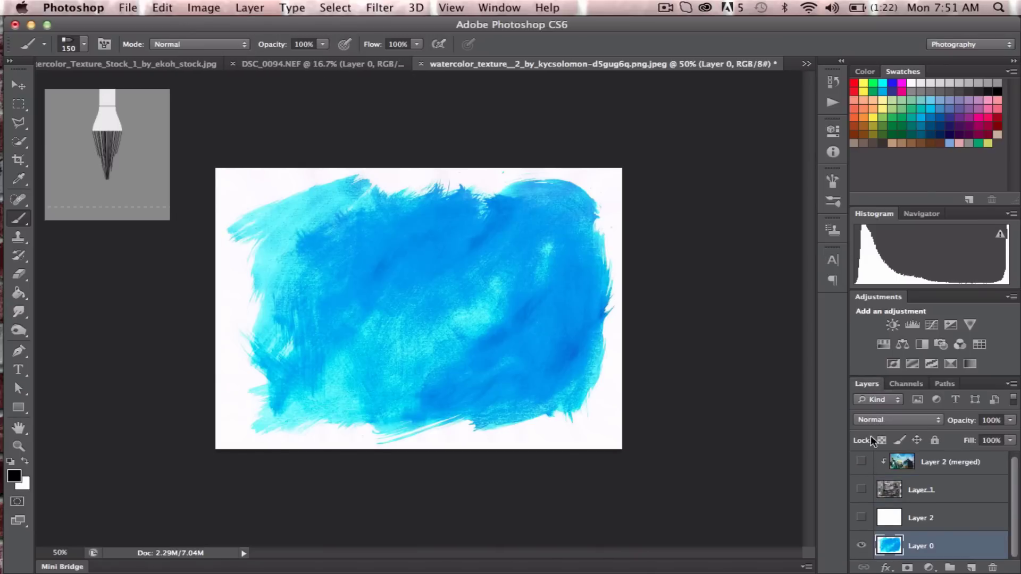
click(906, 383)
click(867, 383)
click(908, 385)
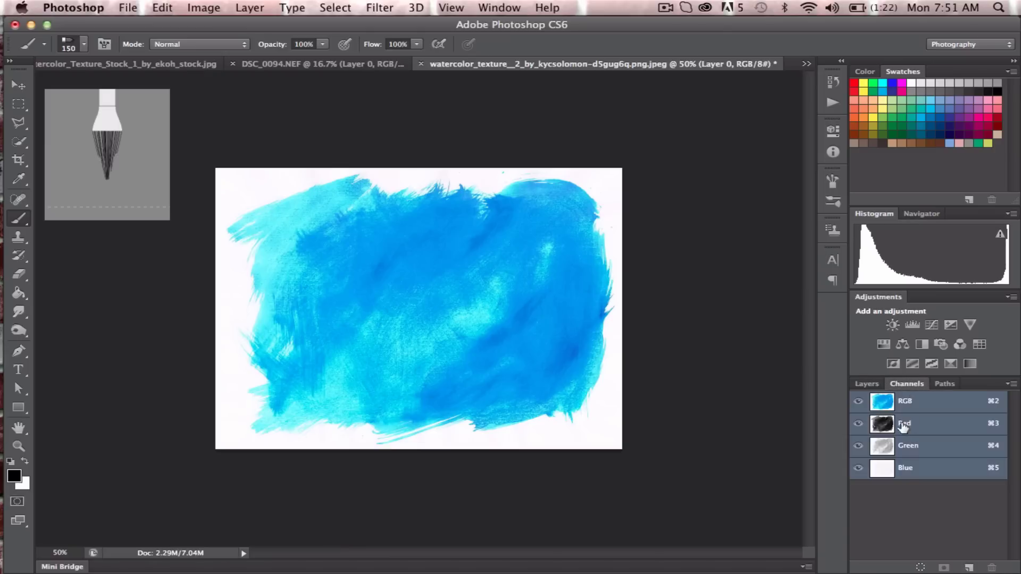
click(902, 426)
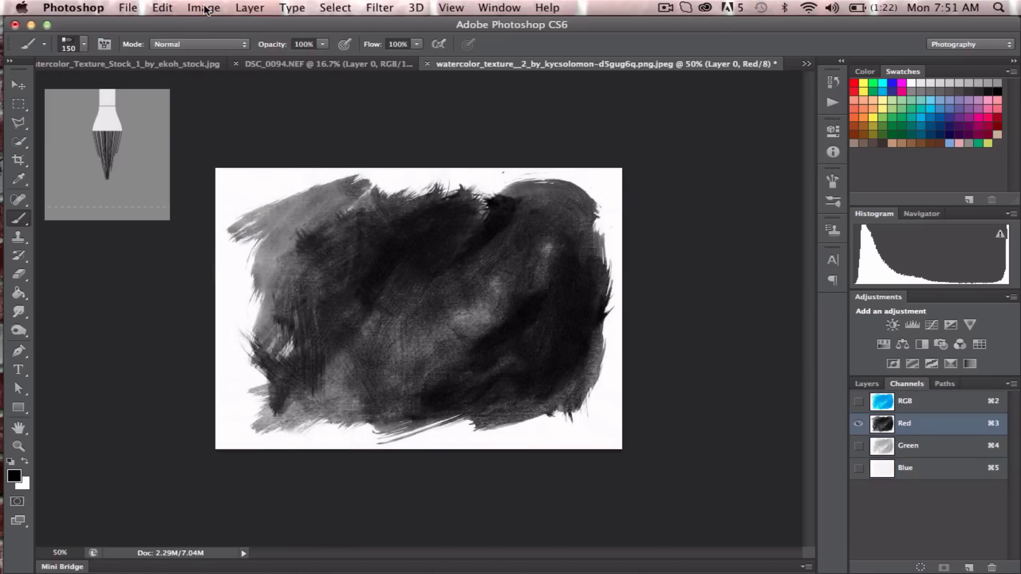
Apply a Threshold of about 174–180 to the Red channel
click(205, 10)
mouse_move(231, 52)
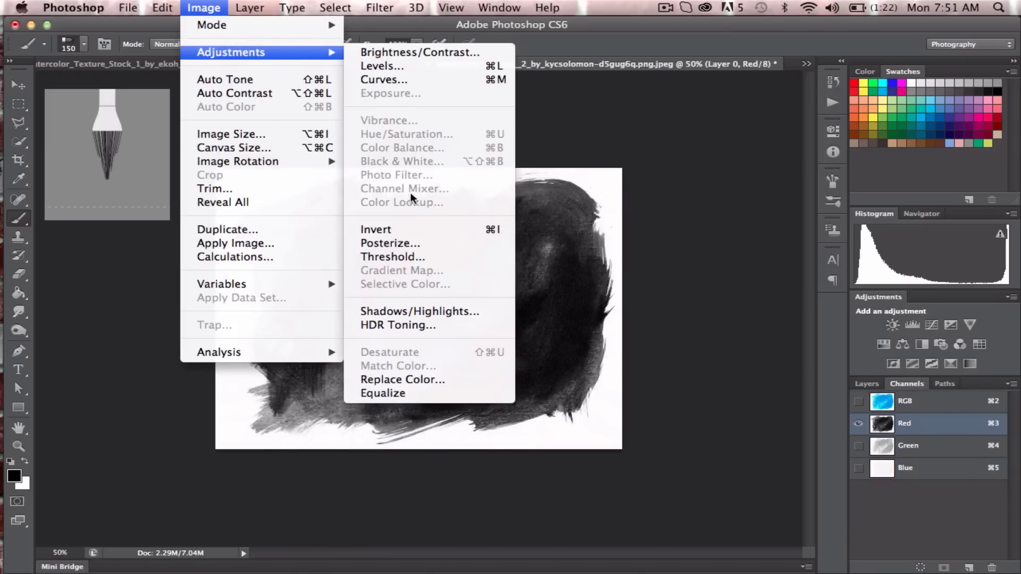
click(392, 257)
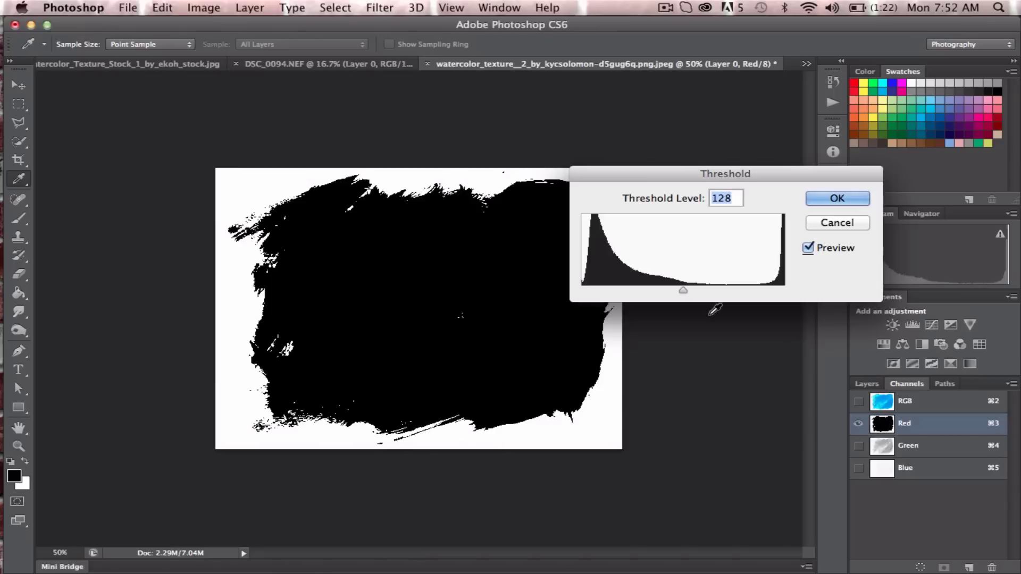
mouse_move(683, 291)
mouse_down()
mouse_move(782, 284)
mouse_move(724, 287)
mouse_up()
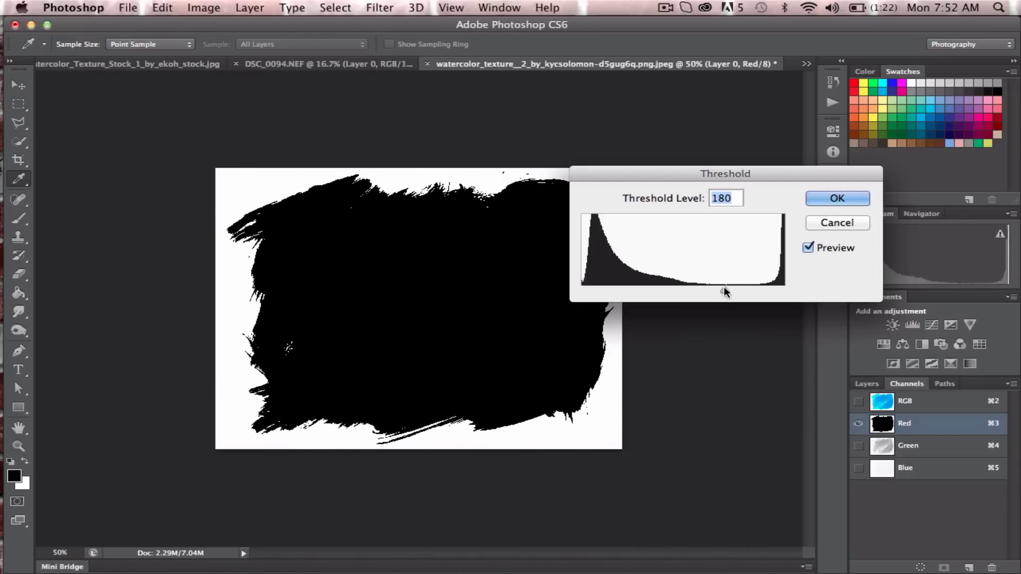
drag(723, 286, 719, 286)
click(837, 200)
key(b)
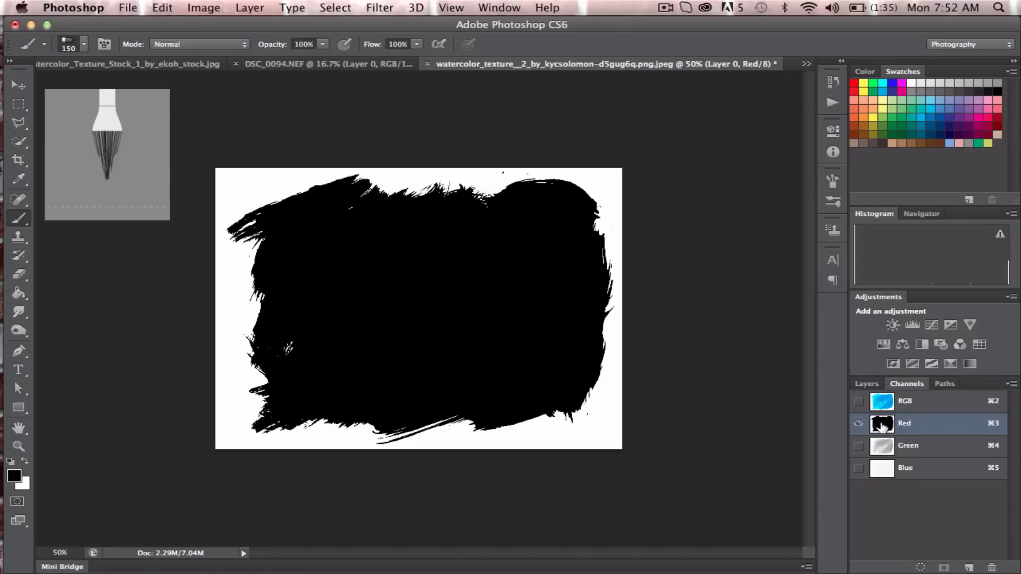
Load the Red channel as a selection and invert it
super+click(882, 425)
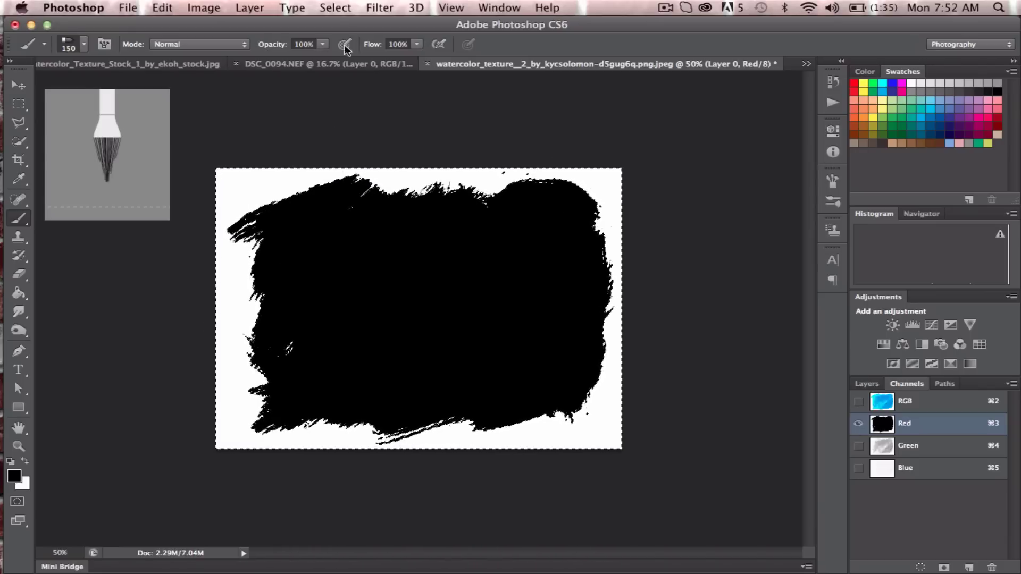
click(336, 8)
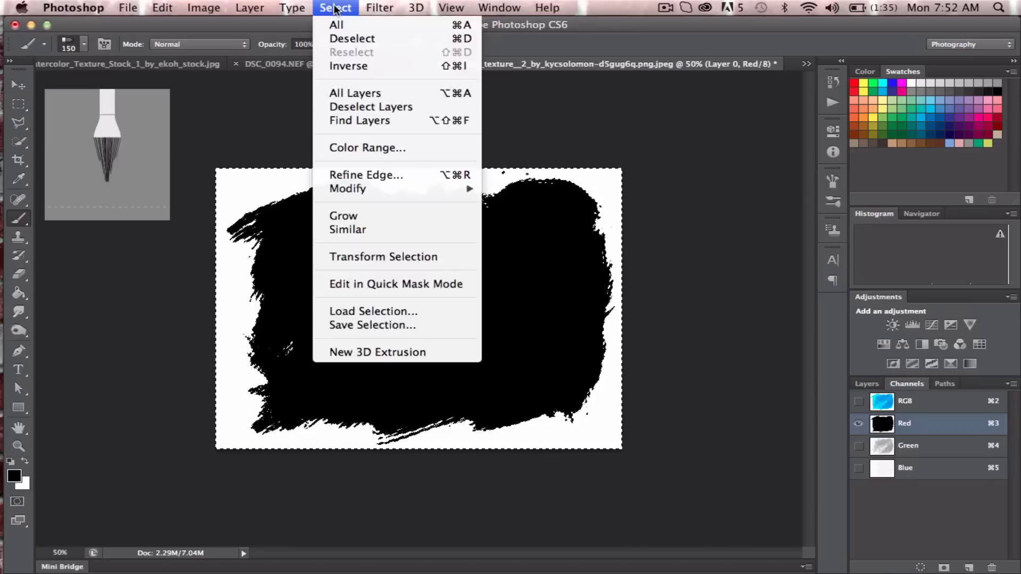
click(355, 66)
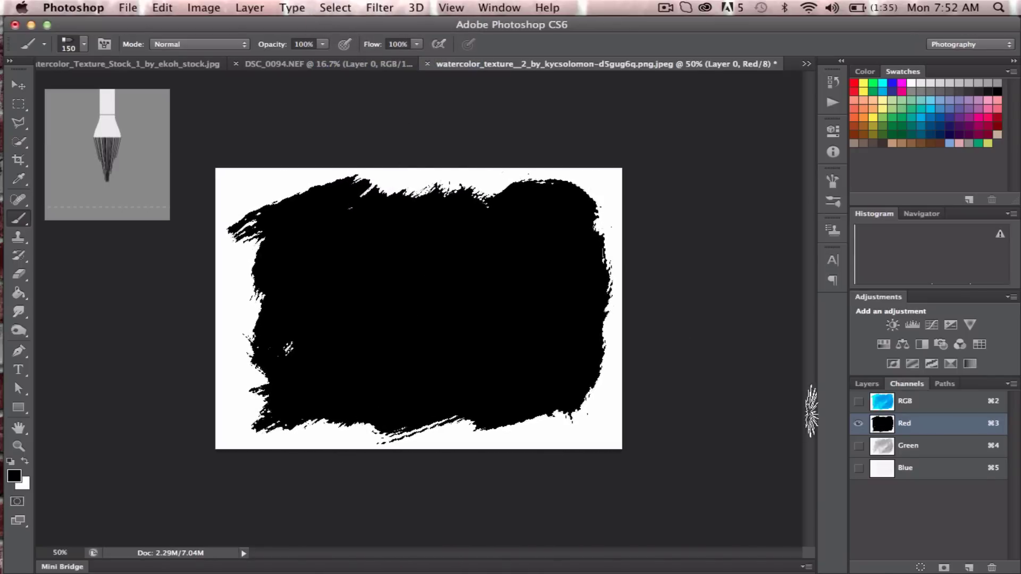
Return to RGB, hide Layer 0, show the boat and white layers, and select Layer 1
click(858, 402)
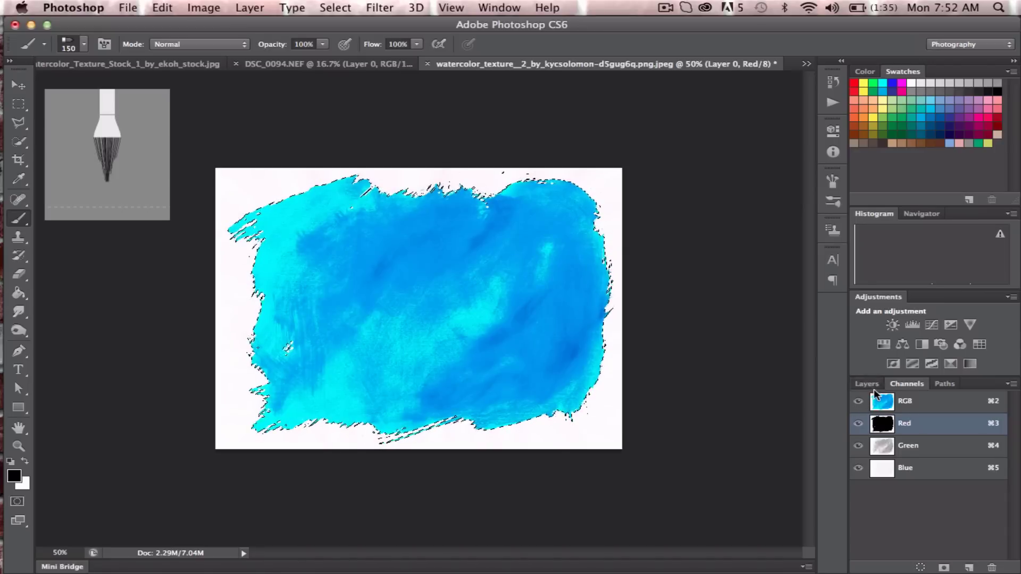
click(866, 384)
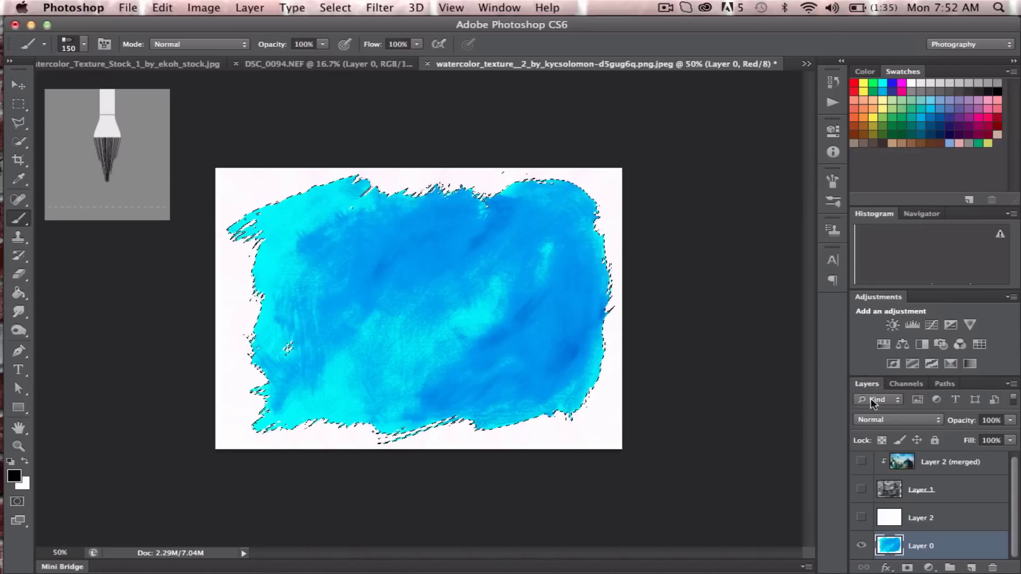
click(862, 546)
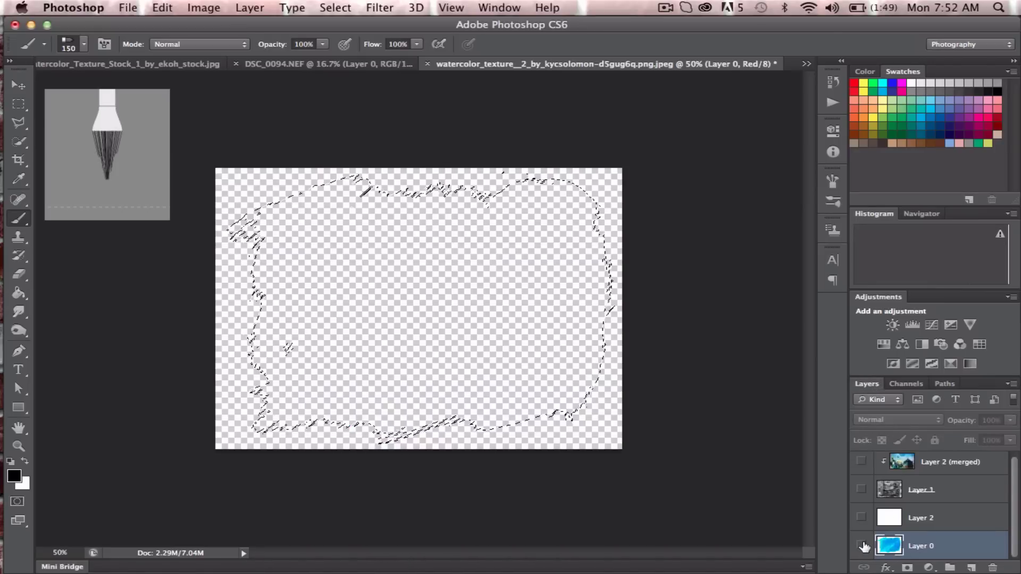
click(861, 463)
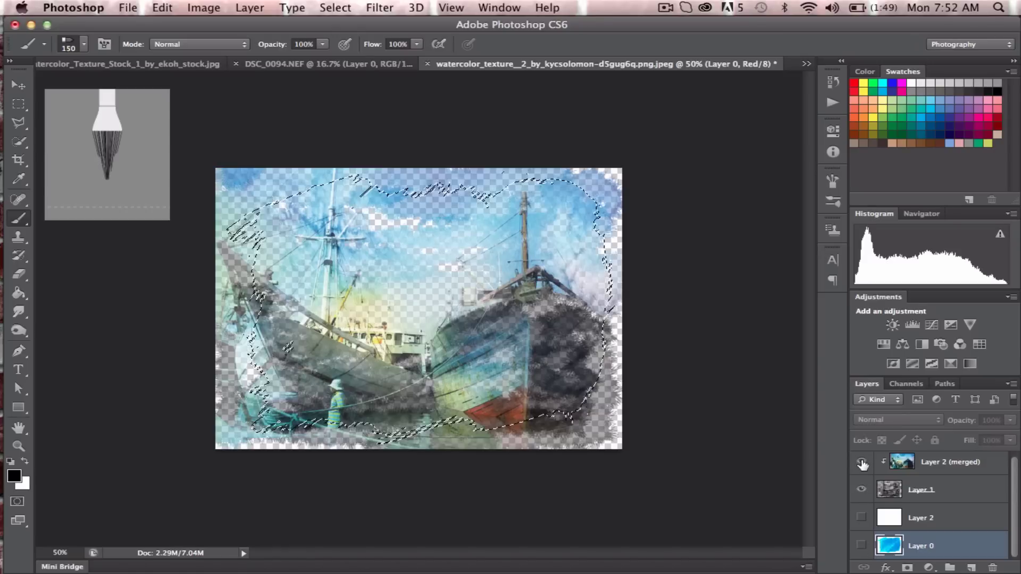
click(863, 518)
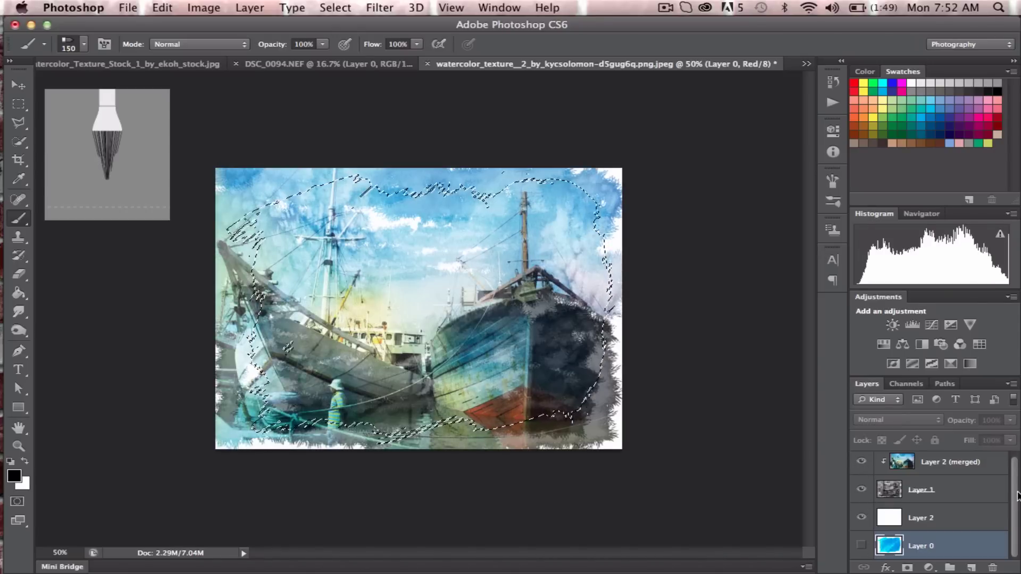
scroll(1011, 485, up, 1)
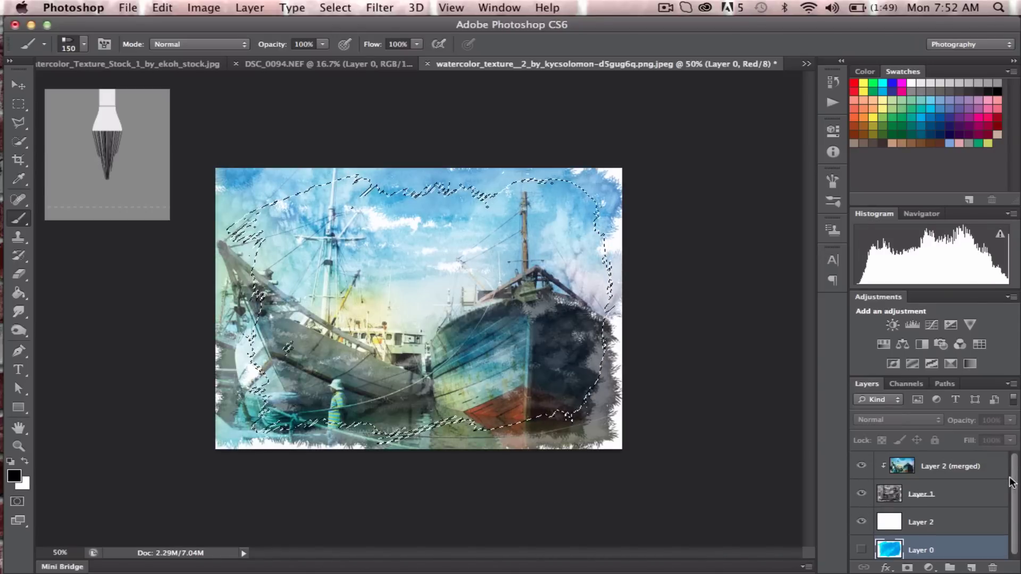
click(961, 503)
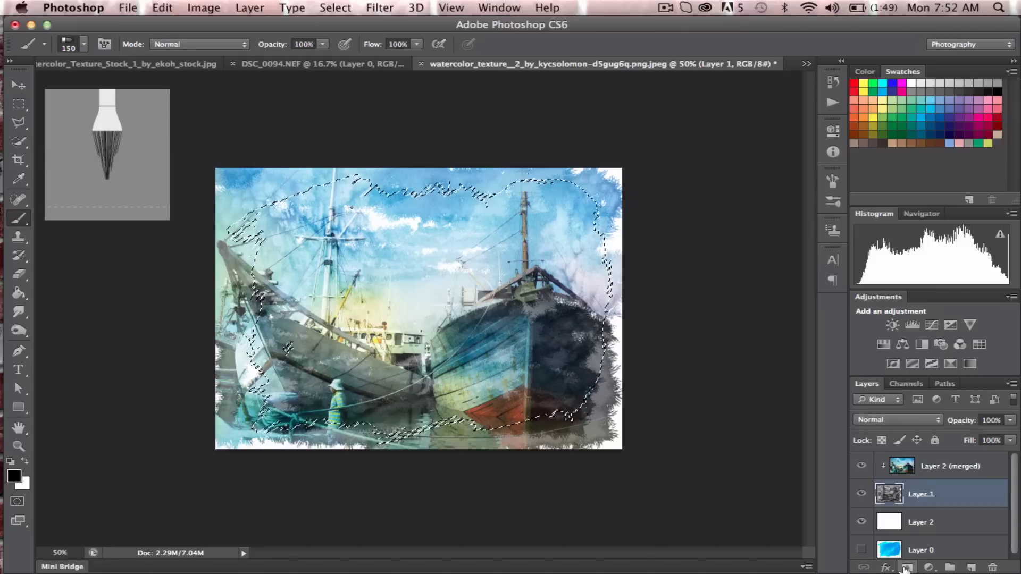
Add a layer mask to Layer 1 from the selection and undo a stray stroke
click(908, 568)
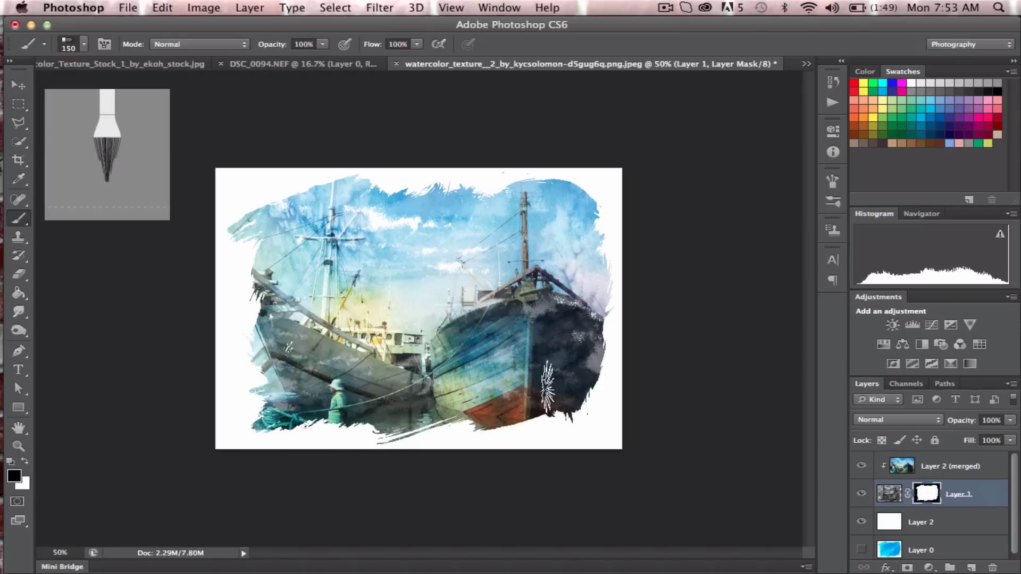
drag(548, 383, 527, 372)
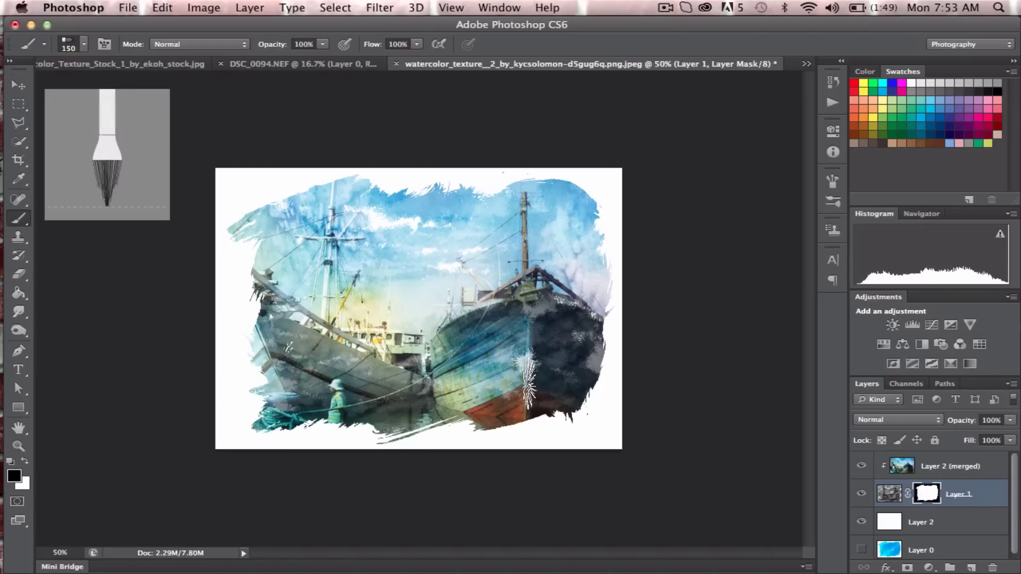
click(833, 85)
click(762, 375)
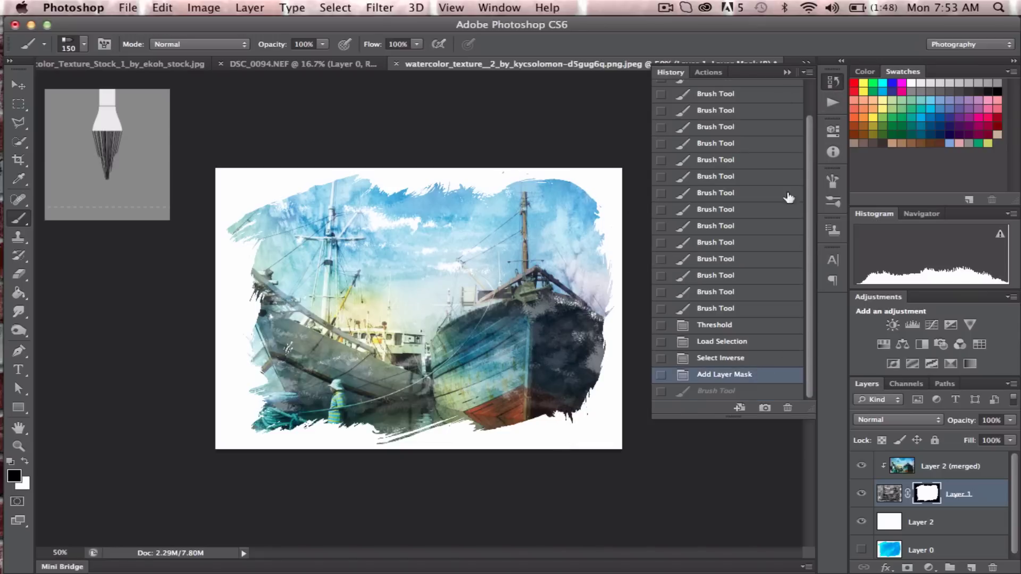
click(788, 72)
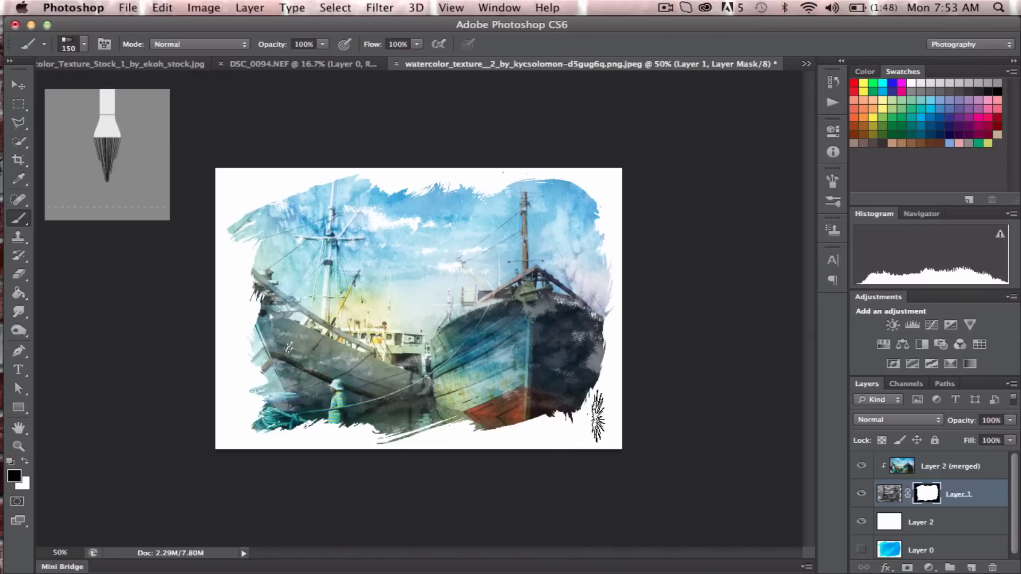
Shrink the brush to 80 and roughen the mask's edges with bristle strokes
key(bracketleft)
key(bracketleft)
key(bracketleft)
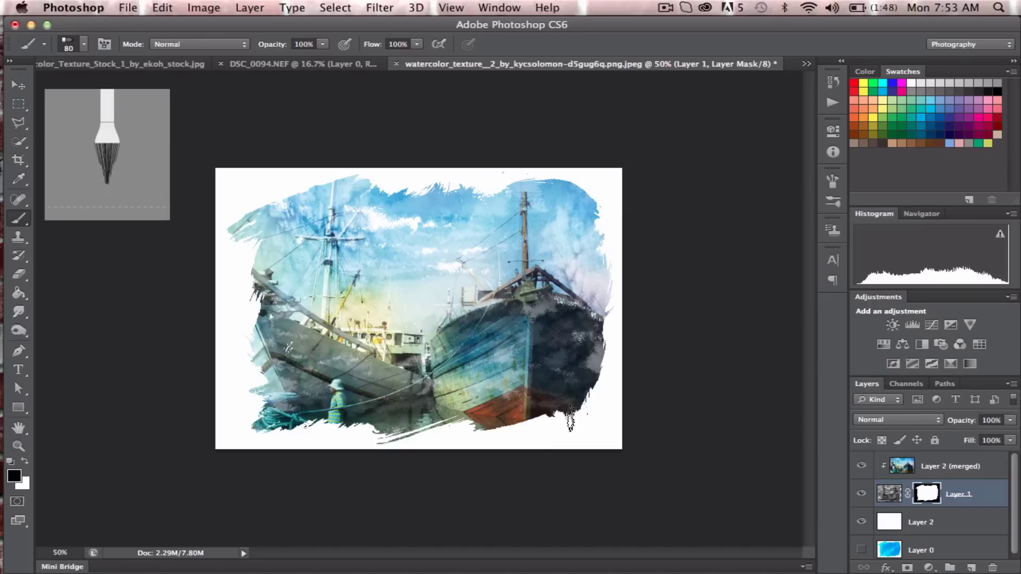
key(bracketleft)
drag(590, 393, 612, 250)
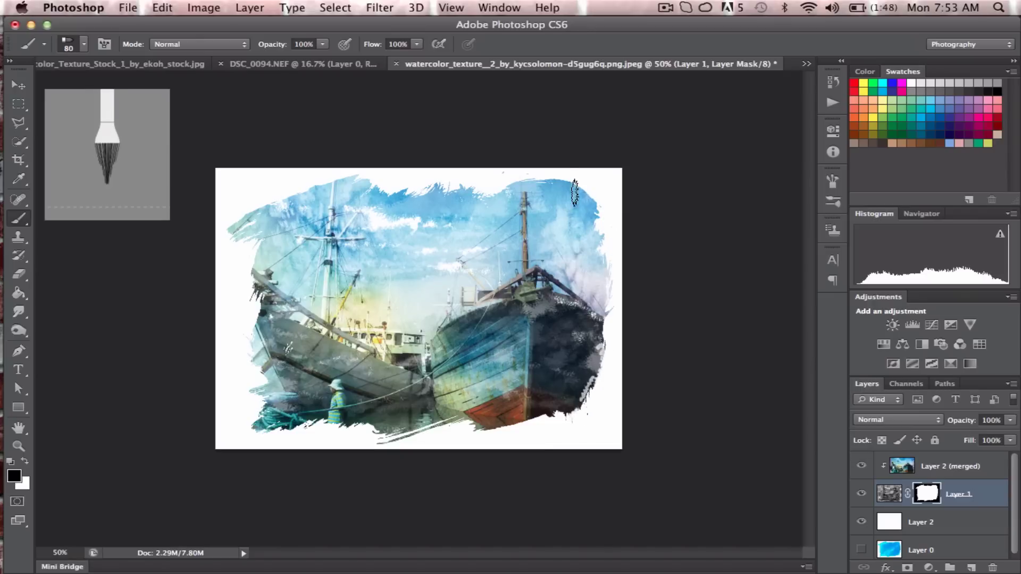
mouse_move(596, 203)
mouse_down()
mouse_move(563, 175)
mouse_move(360, 180)
mouse_up()
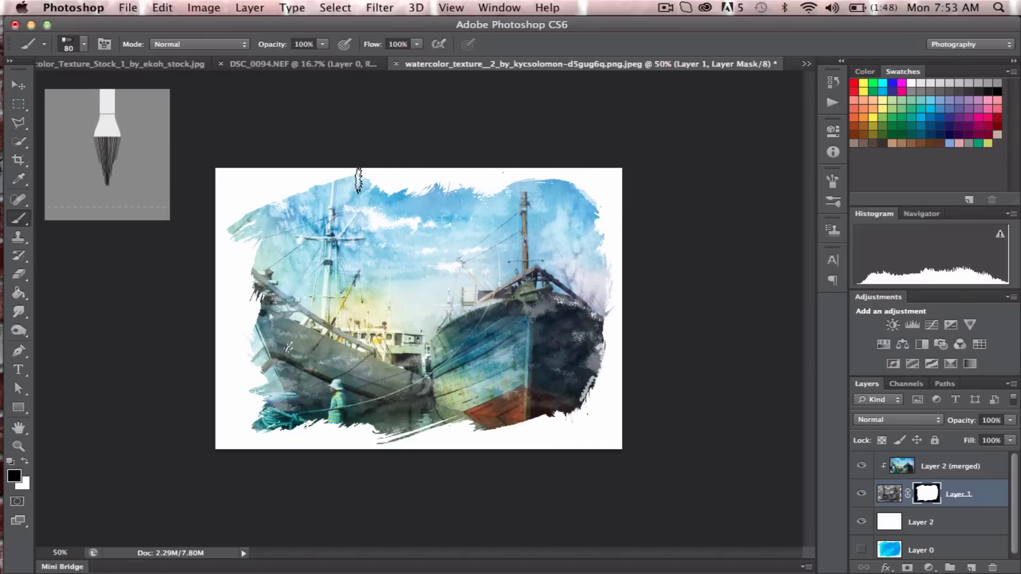
drag(252, 259, 257, 246)
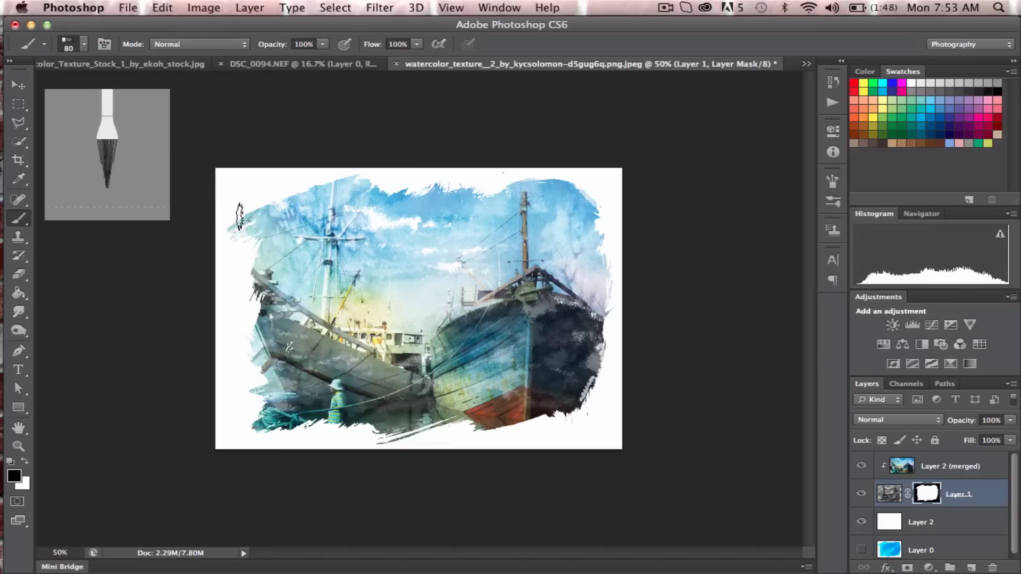
mouse_move(235, 201)
mouse_down()
mouse_move(246, 384)
mouse_move(262, 428)
mouse_move(403, 439)
mouse_move(463, 428)
mouse_up()
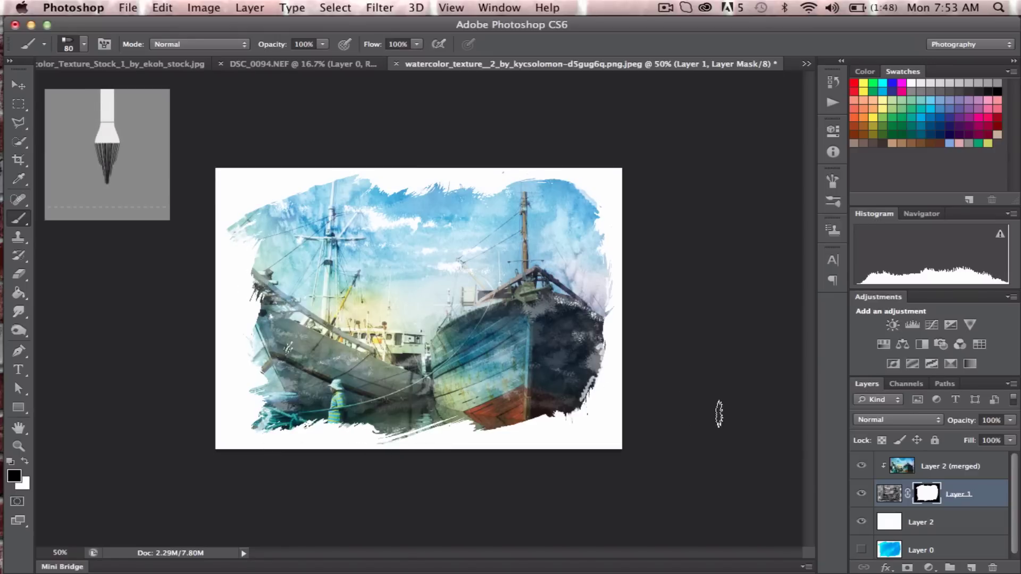
drag(454, 181, 495, 187)
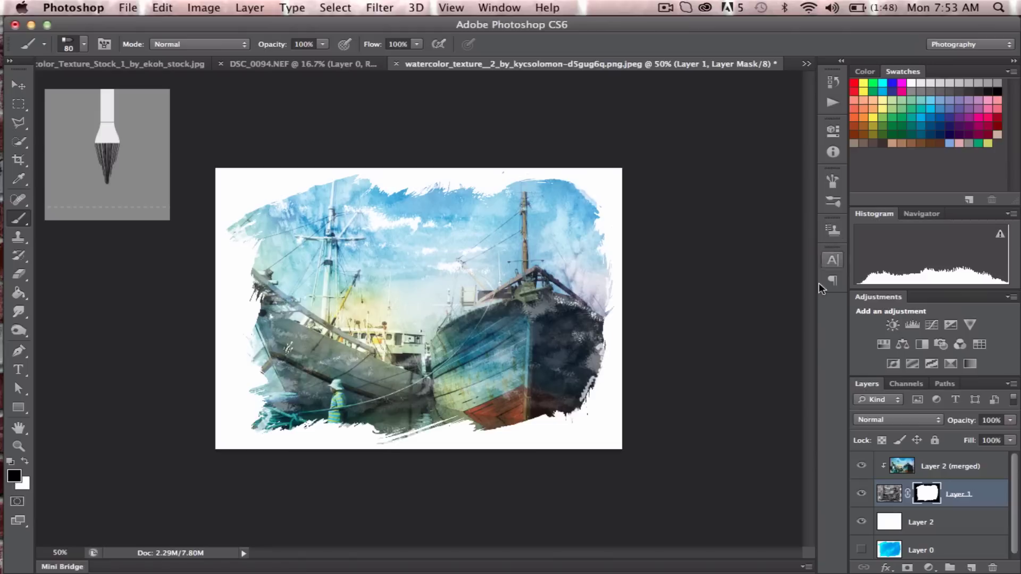
click(896, 496)
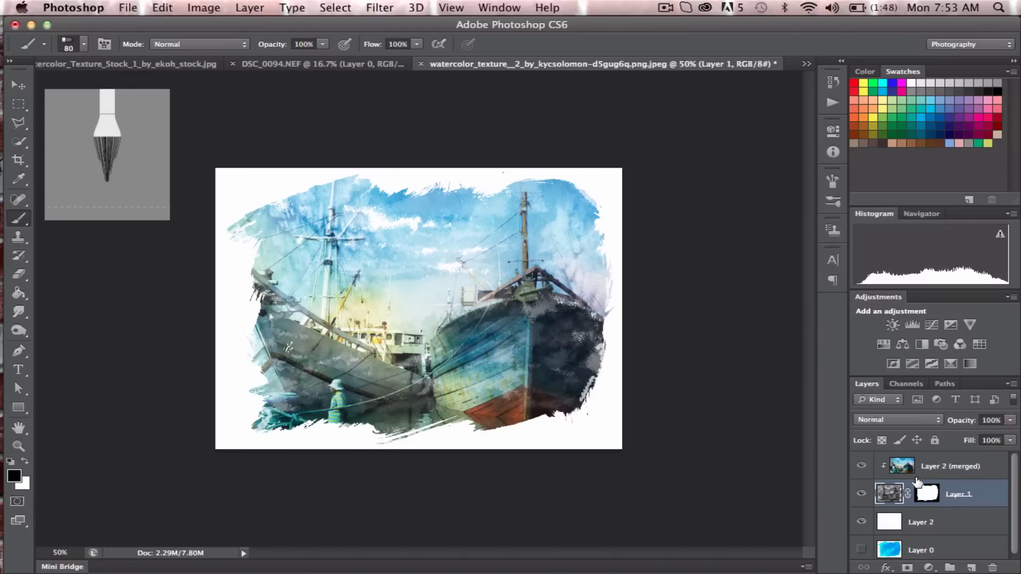
Add a Brightness/Contrast layer above Layer 2 (merged) with Contrast 55, Brightness -4
click(905, 468)
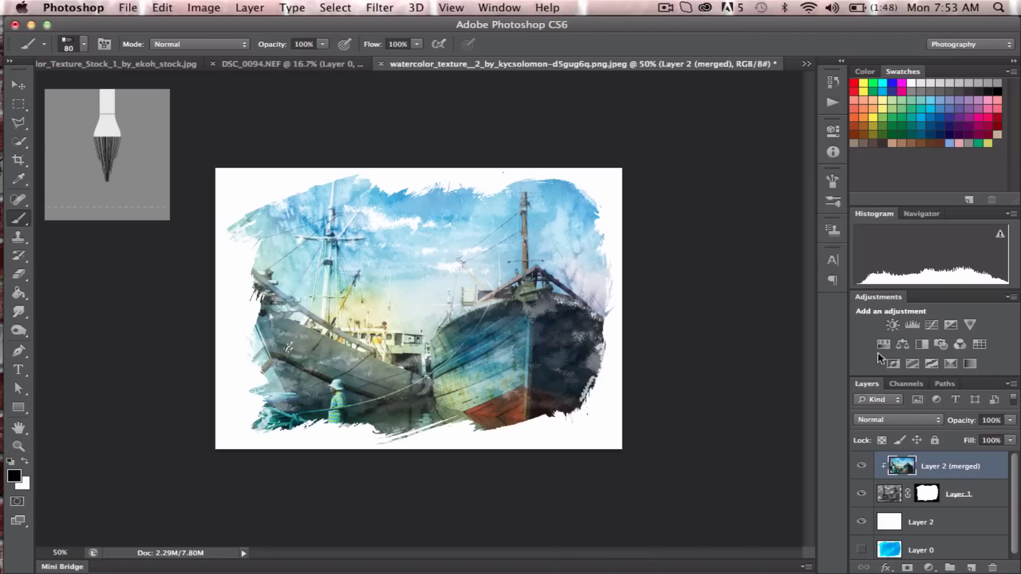
click(893, 325)
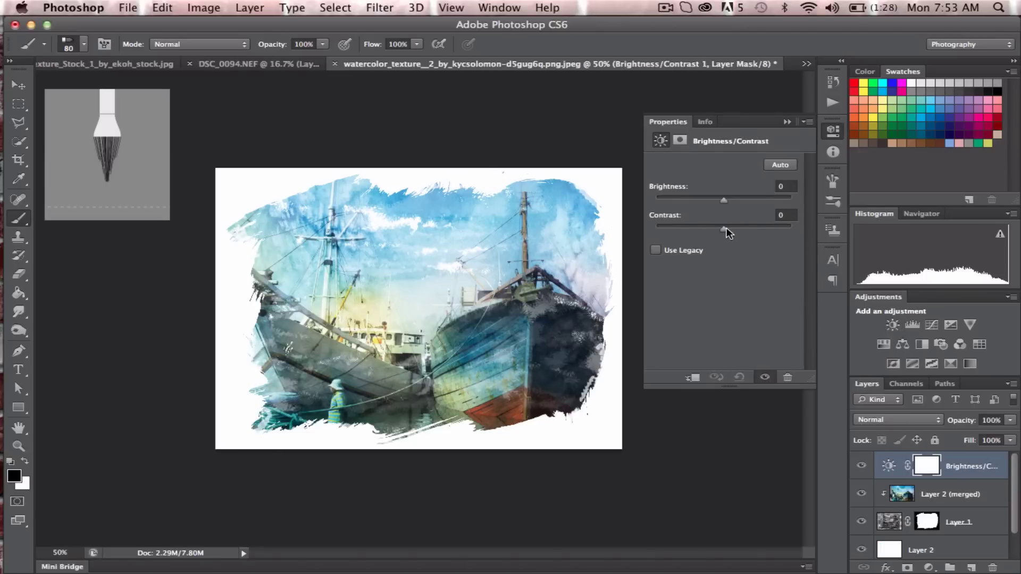
drag(747, 227, 760, 228)
drag(724, 200, 722, 202)
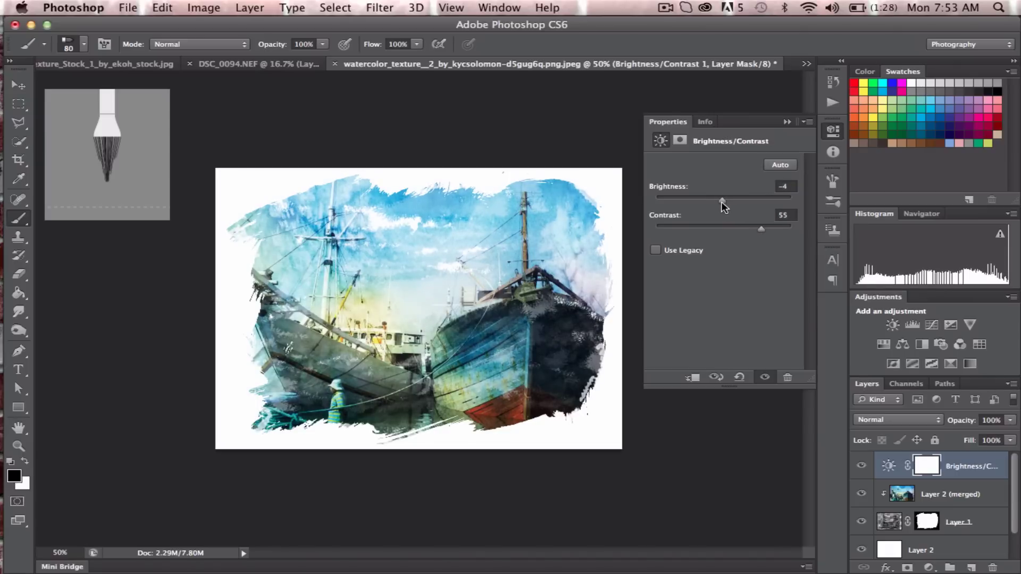
click(788, 122)
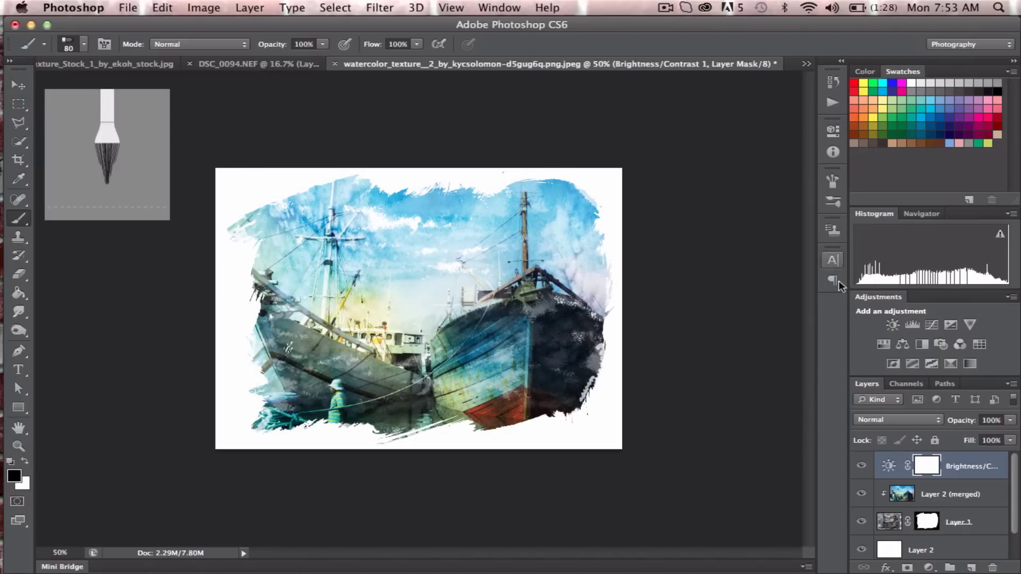
Add a Hue/Saturation layer with Hue +21 and Saturation +19
click(884, 344)
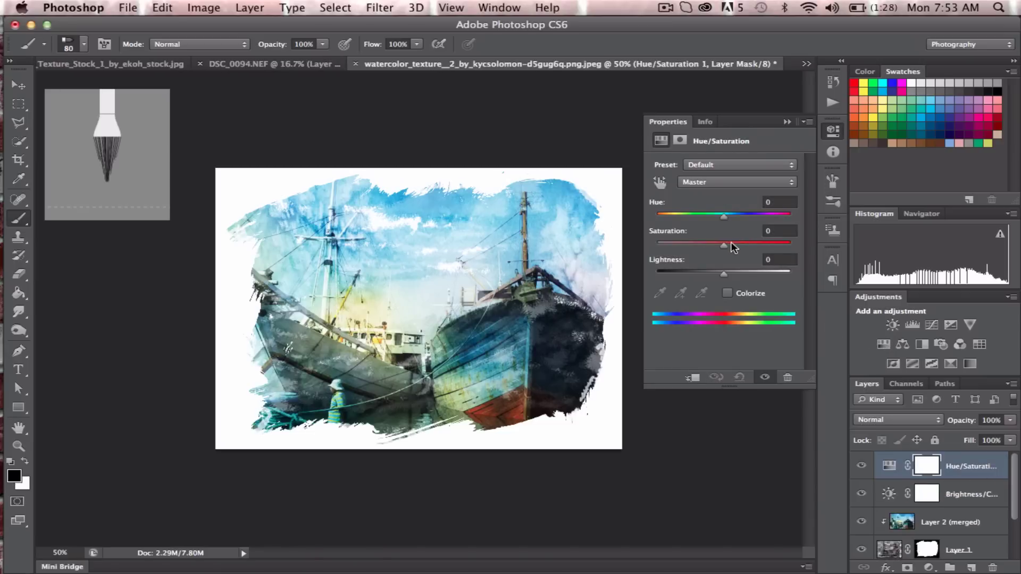
drag(730, 248, 741, 248)
drag(723, 214, 737, 214)
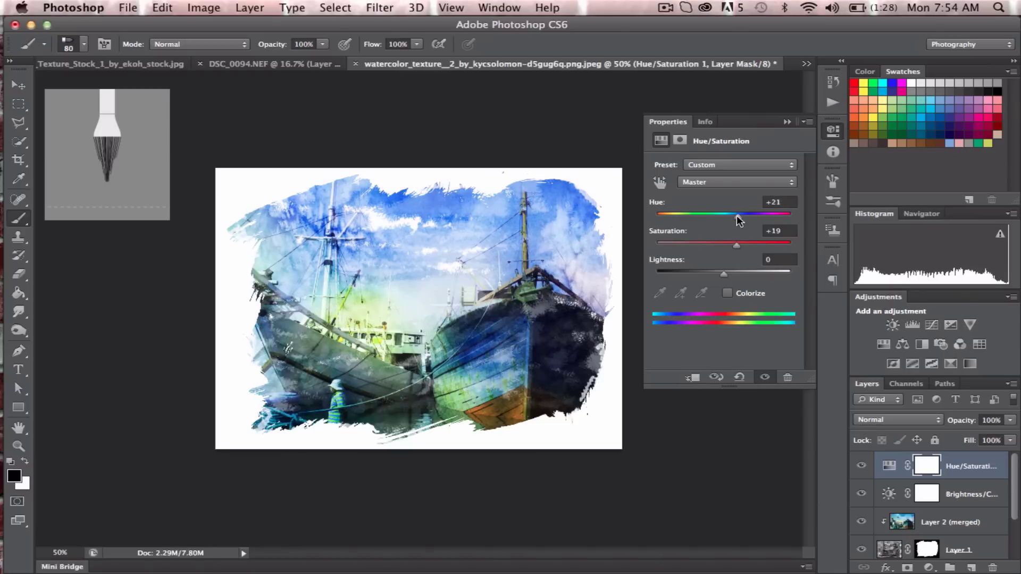
click(787, 122)
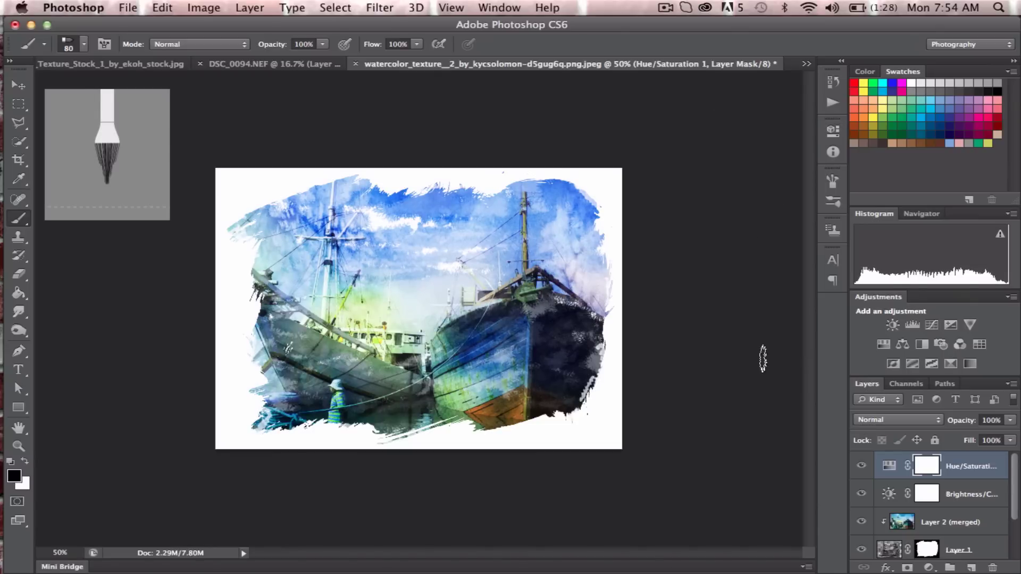
click(298, 65)
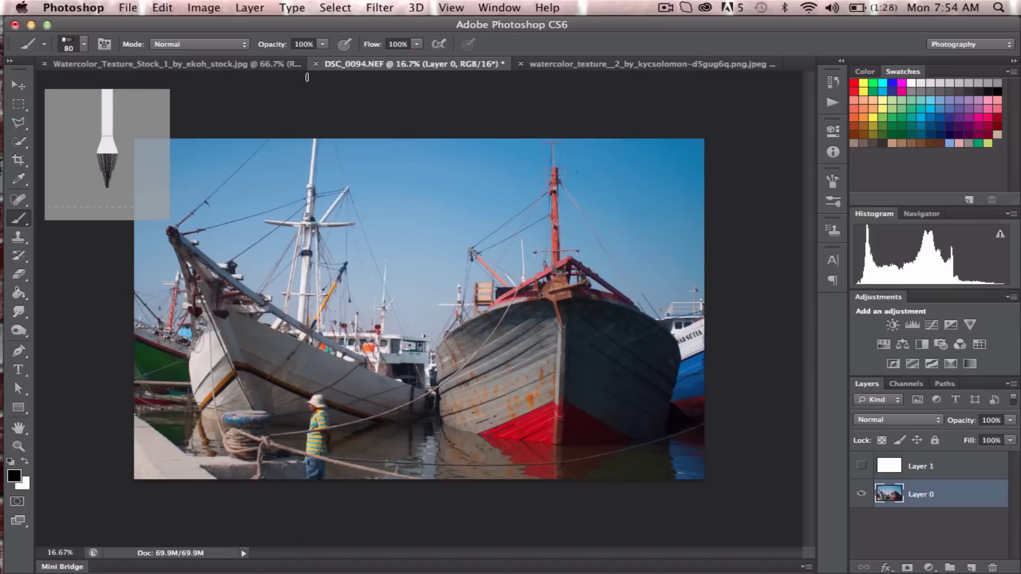
click(622, 63)
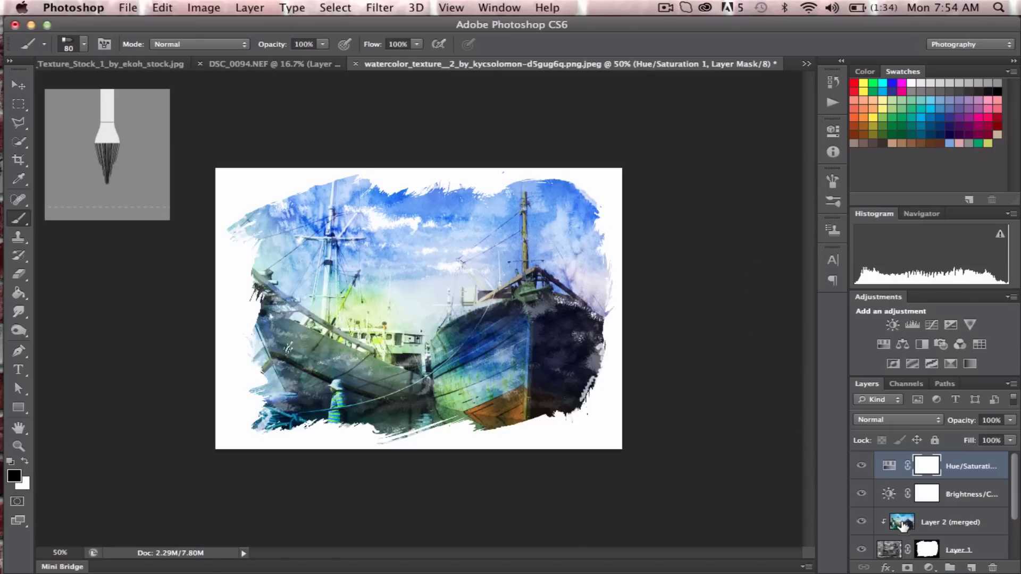
click(903, 523)
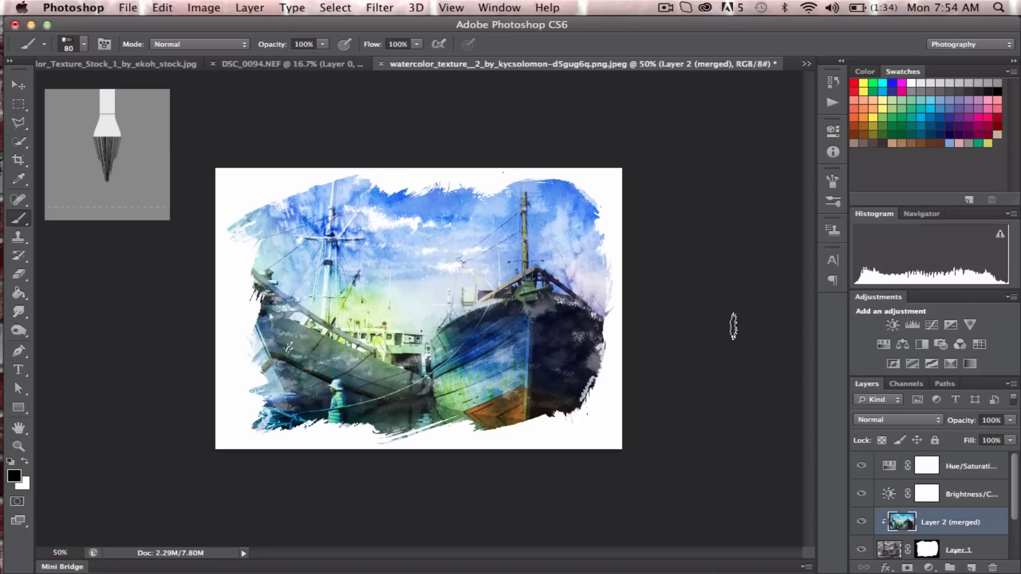